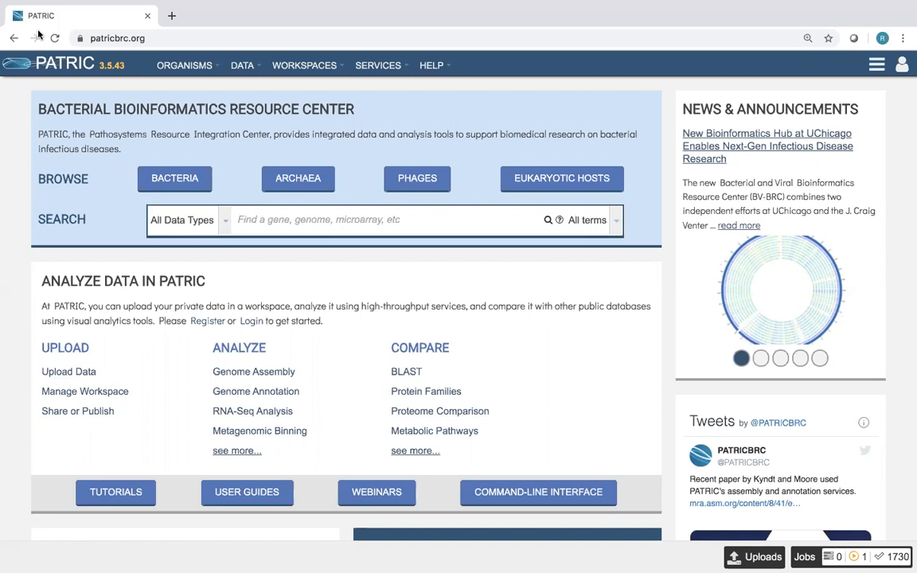
- Open the taxon view for the bacterial pathogen Yersinia and show its list of genomes
left_click(195, 69)
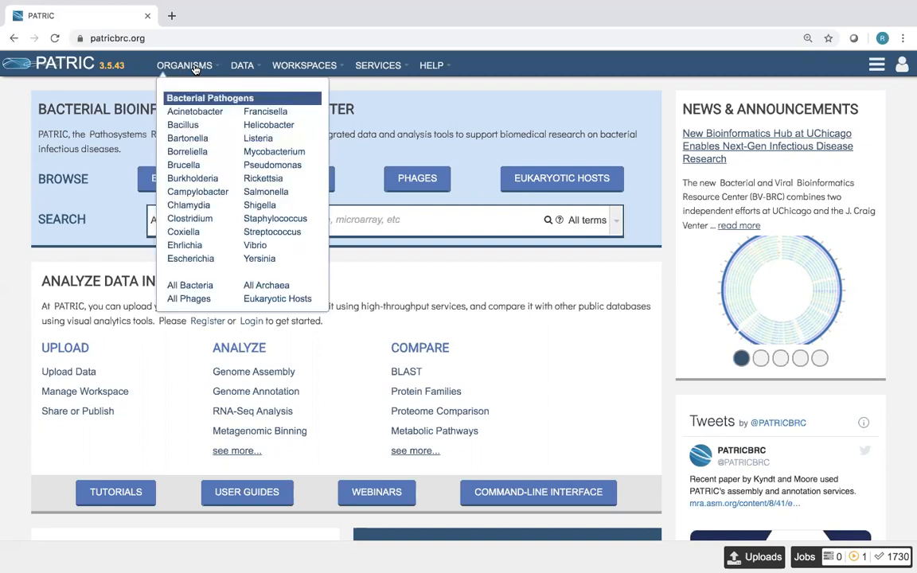
left_click(259, 260)
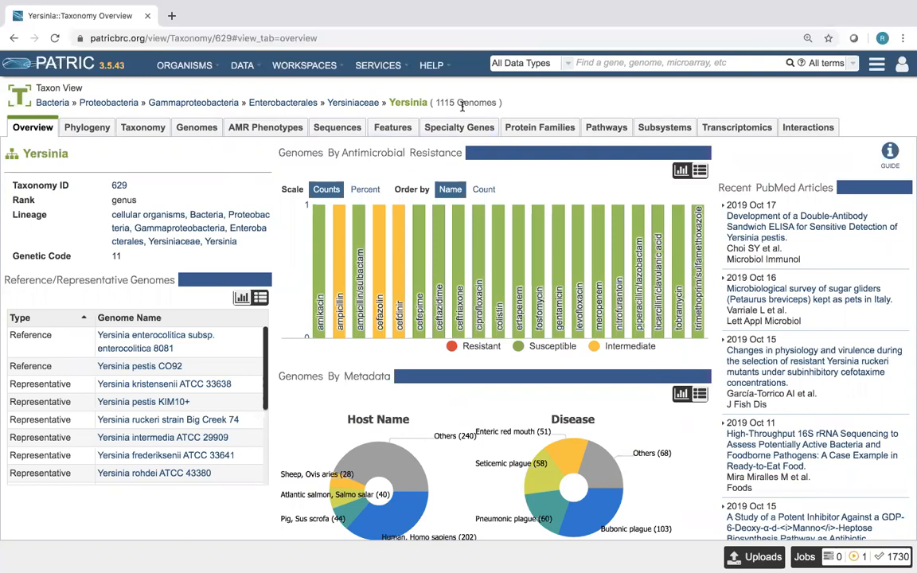
left_click(193, 130)
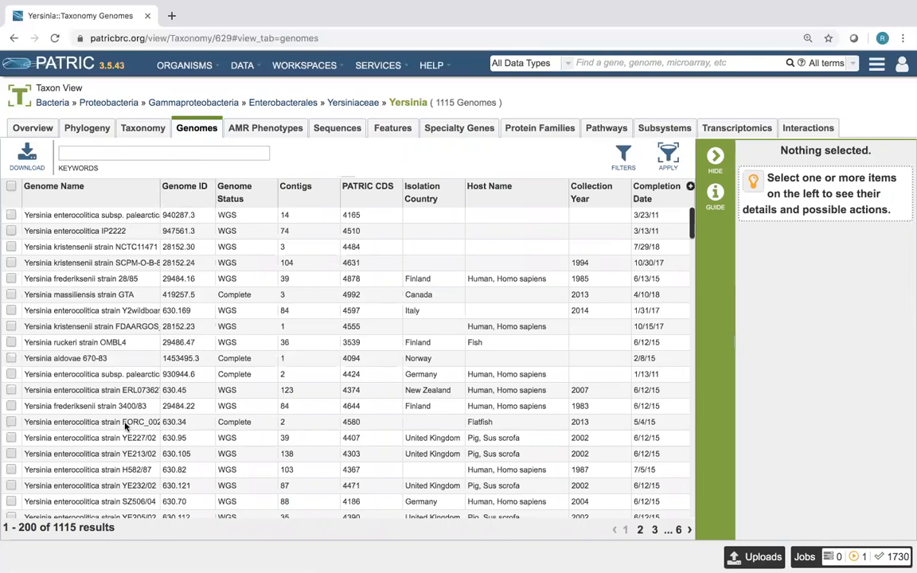
- Filter the Yersinia genomes to genome status Complete and host name Human, Homo sapiens, and look through the filtered list
left_click(626, 152)
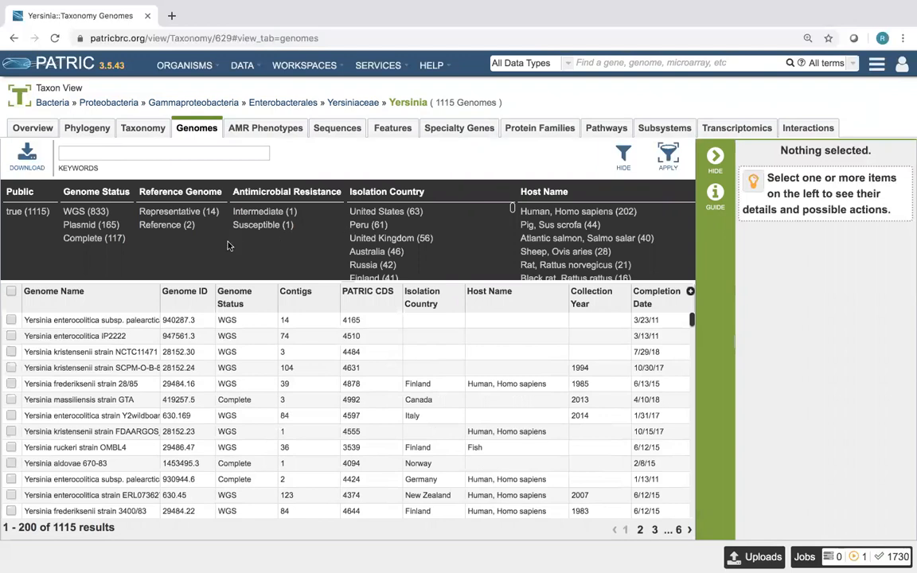
left_click(94, 239)
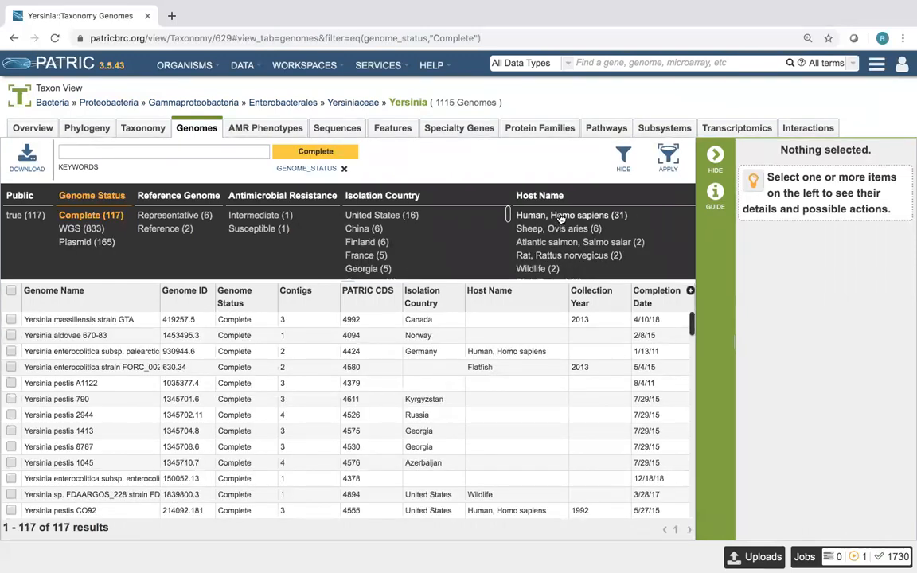
left_click(562, 216)
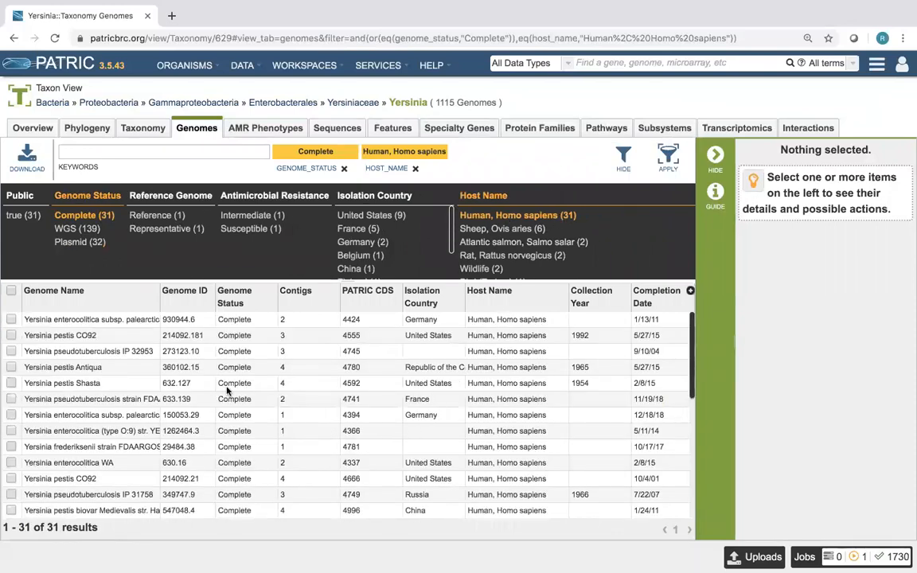
scroll(112, 429, "down", 2)
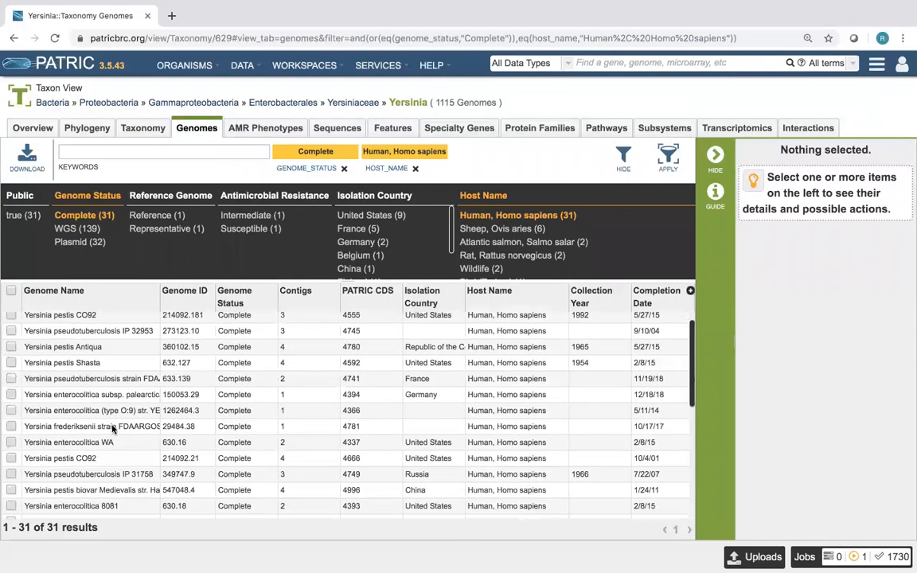
scroll(113, 429, "down", 4)
scroll(112, 429, "up", 5)
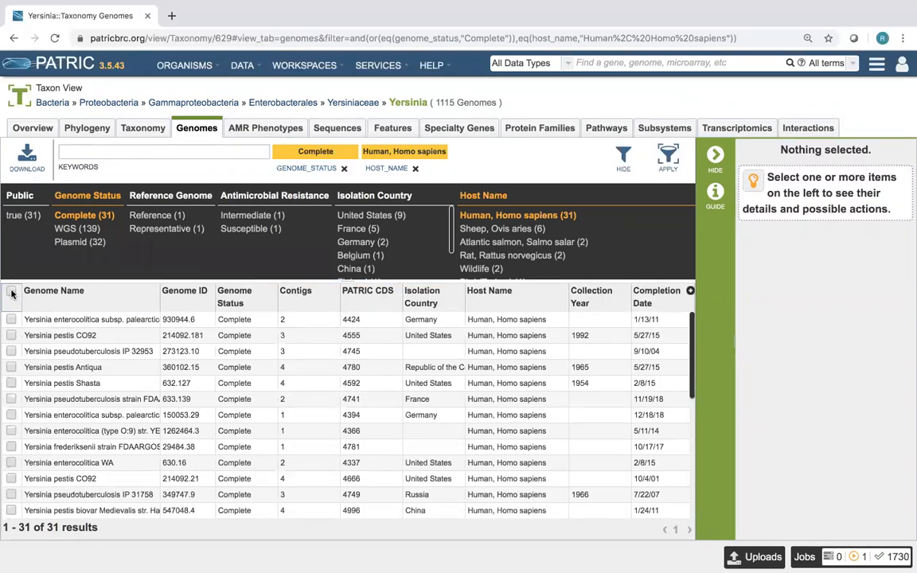
- Select all the filtered genomes and save them as a new group named "Yersina complete genomes" in the Genome Groups folder
left_click(11, 293)
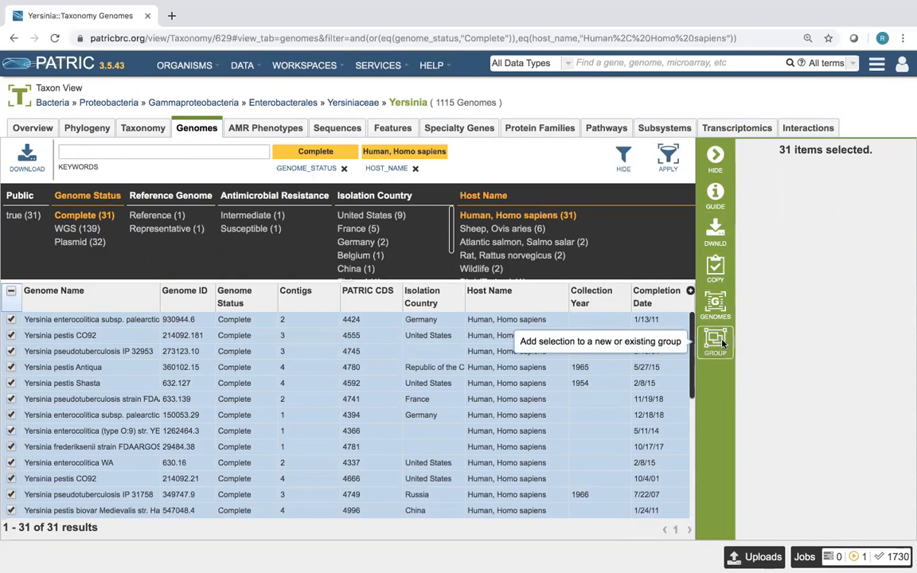
left_click(716, 341)
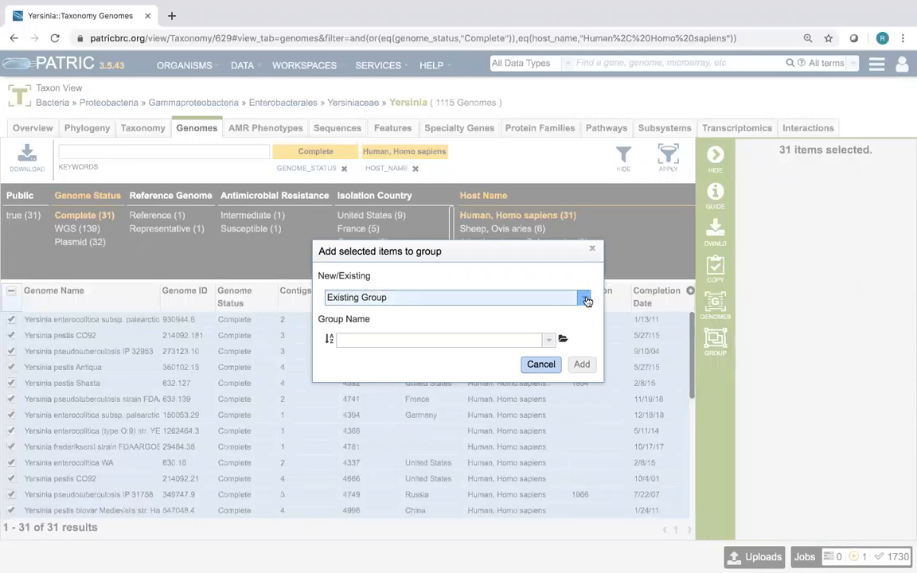
left_click(586, 300)
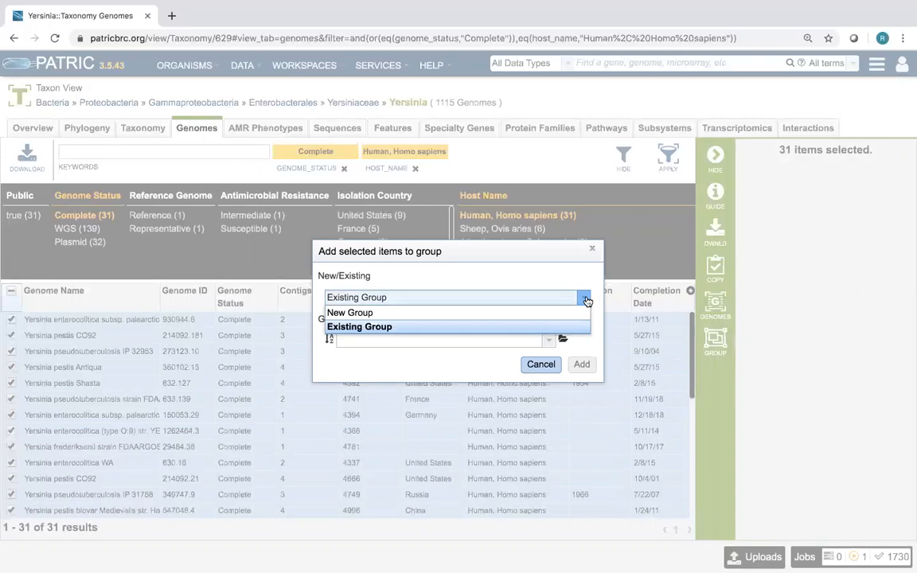
left_click(366, 314)
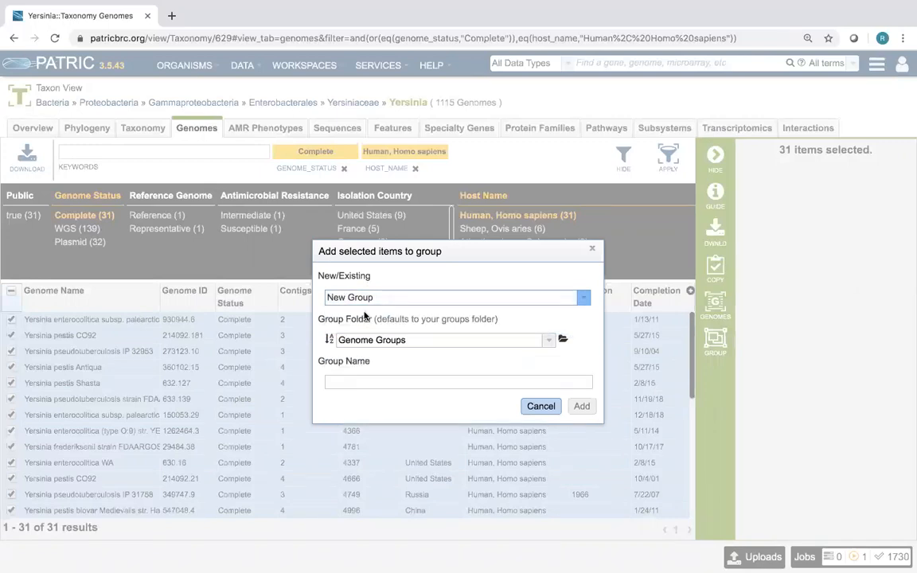
left_click(344, 381)
type("Yersina ")
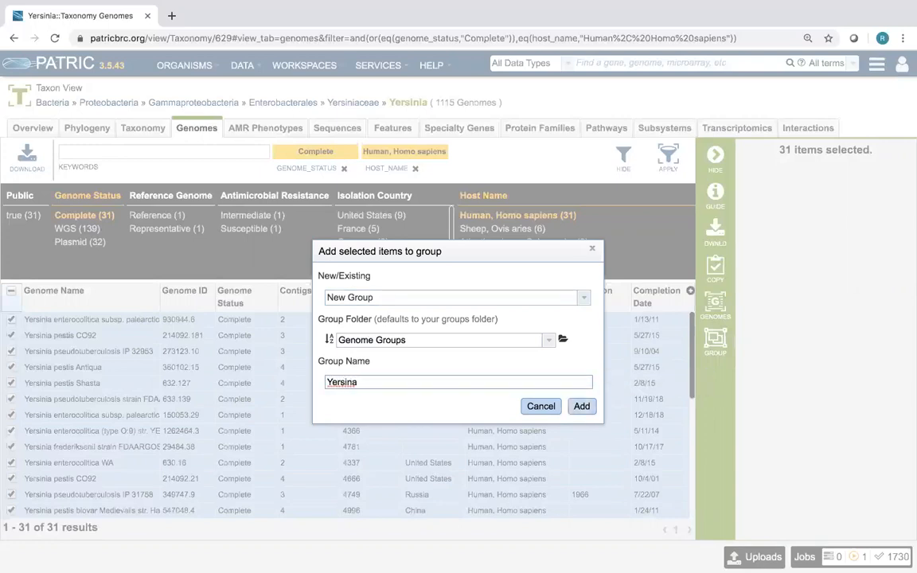
type("complete genomes")
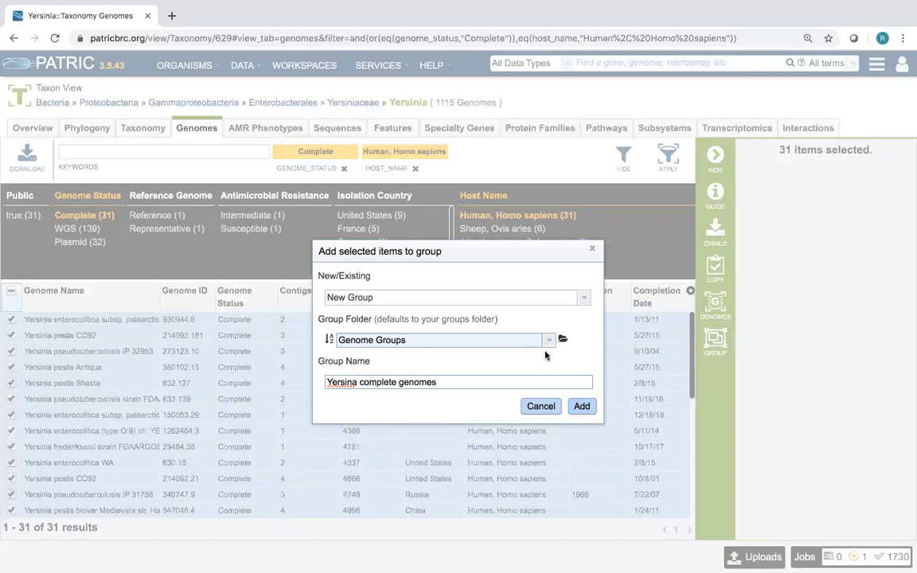
left_click(549, 340)
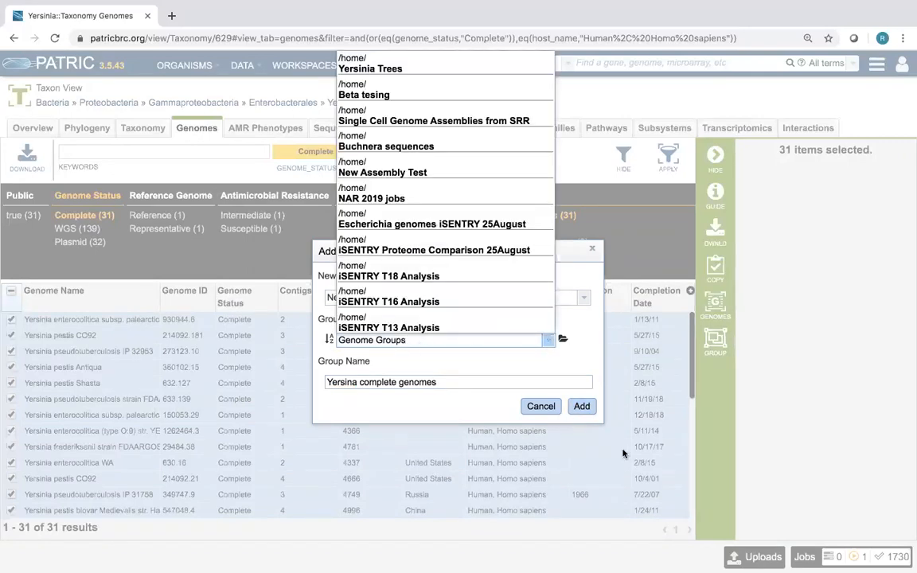
left_click(584, 406)
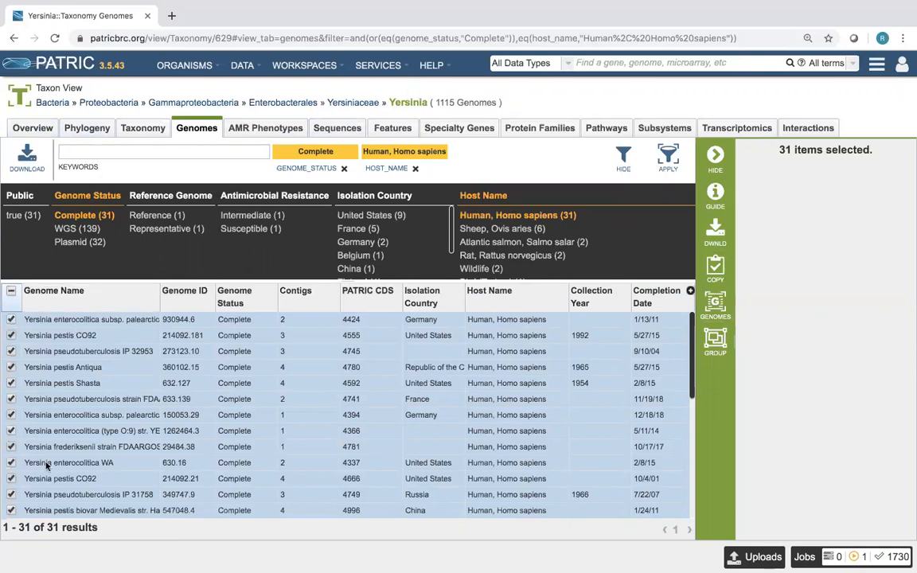
- Open the selected genomes as a genome list and restrict its protein families to those present in all genomes
left_click(718, 306)
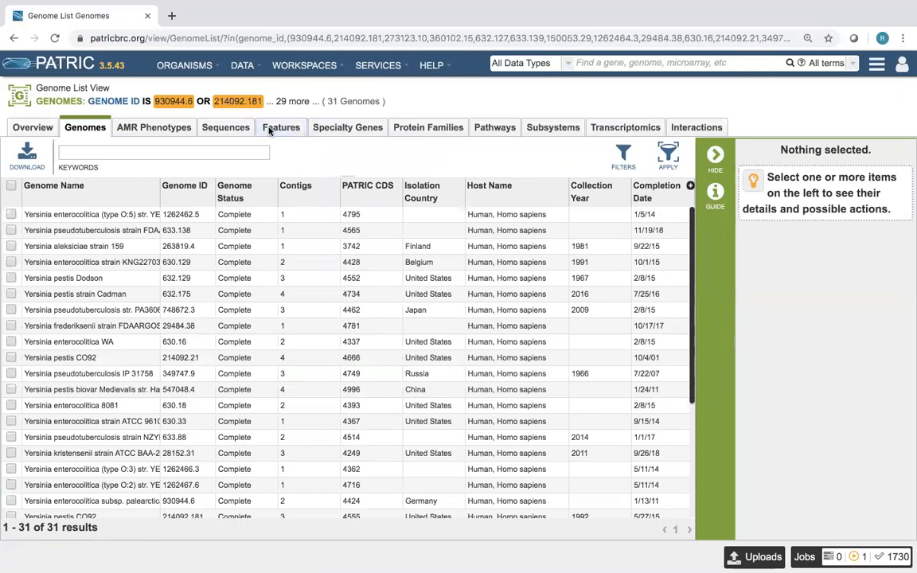
left_click(430, 128)
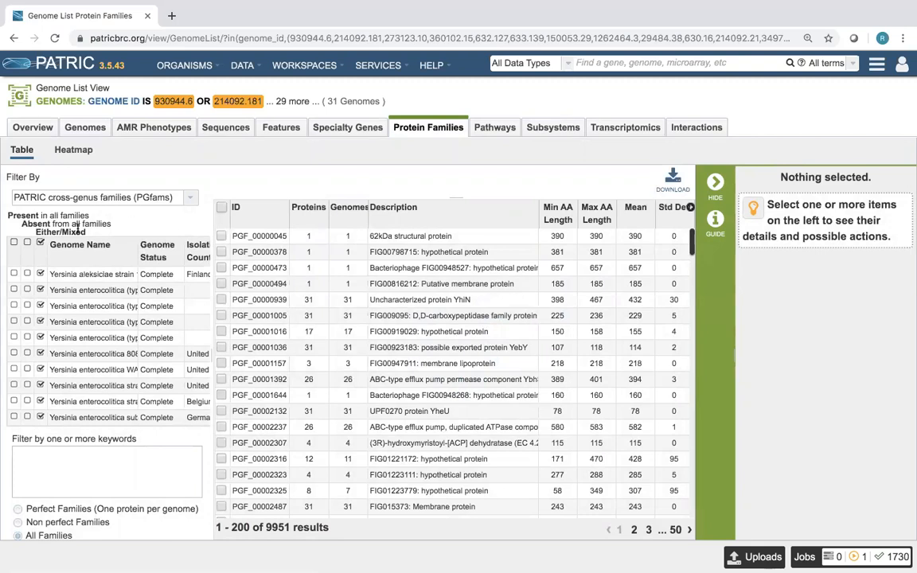
scroll(77, 384, "down", 2)
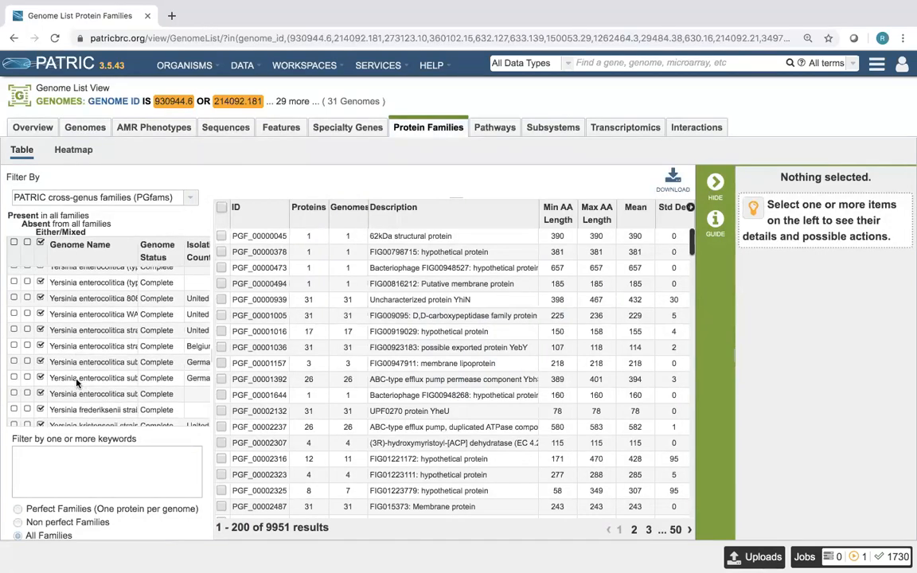
scroll(76, 384, "up", 2)
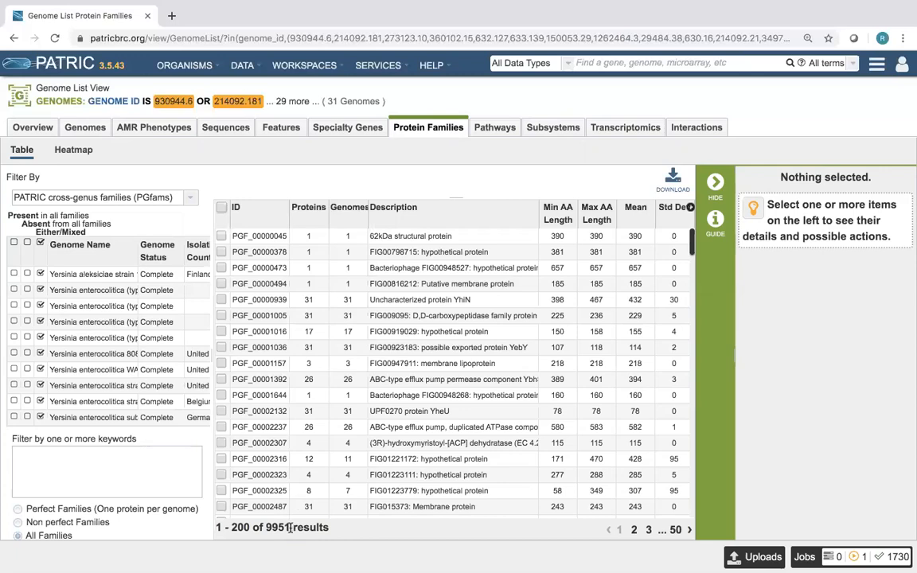
left_click(14, 244)
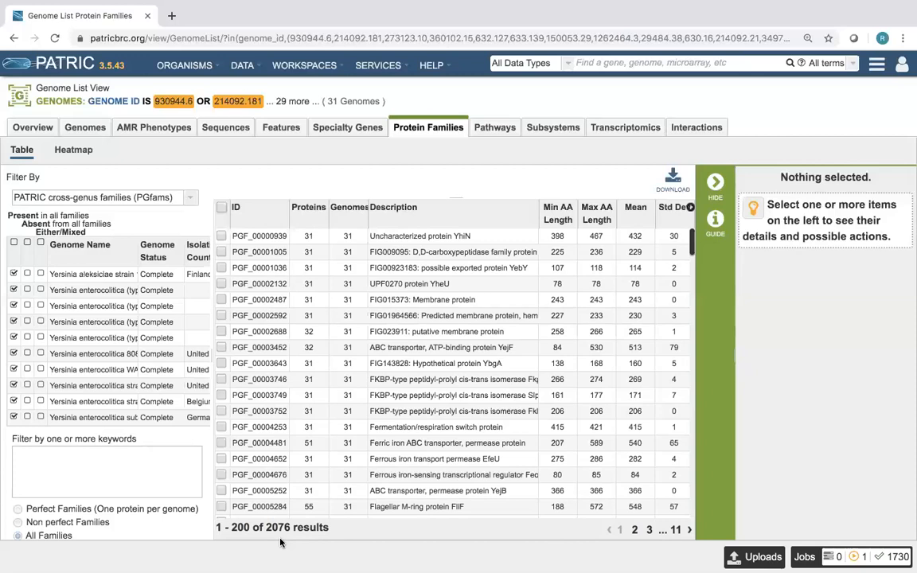
- Return to the full Yersinia genome list and filter it to Representative and Reference genomes
left_click(185, 69)
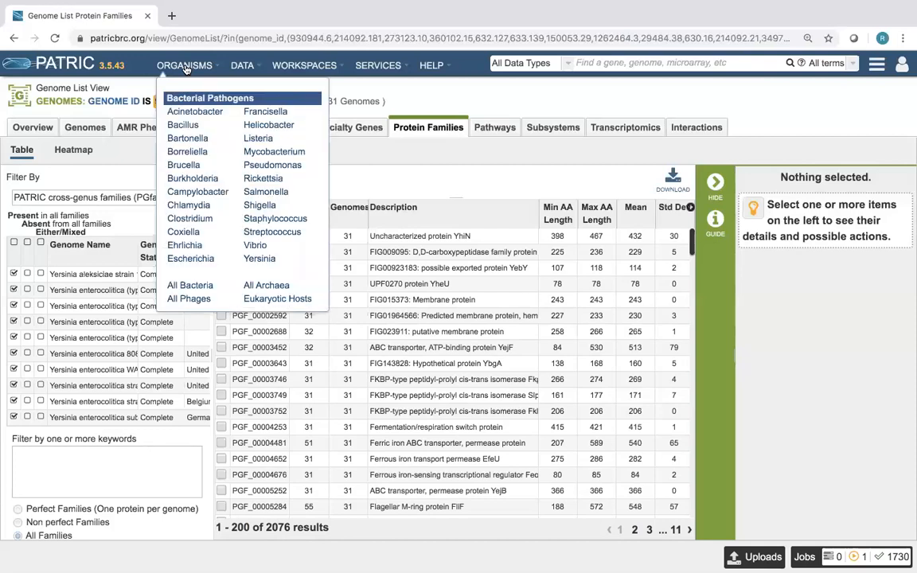
left_click(260, 259)
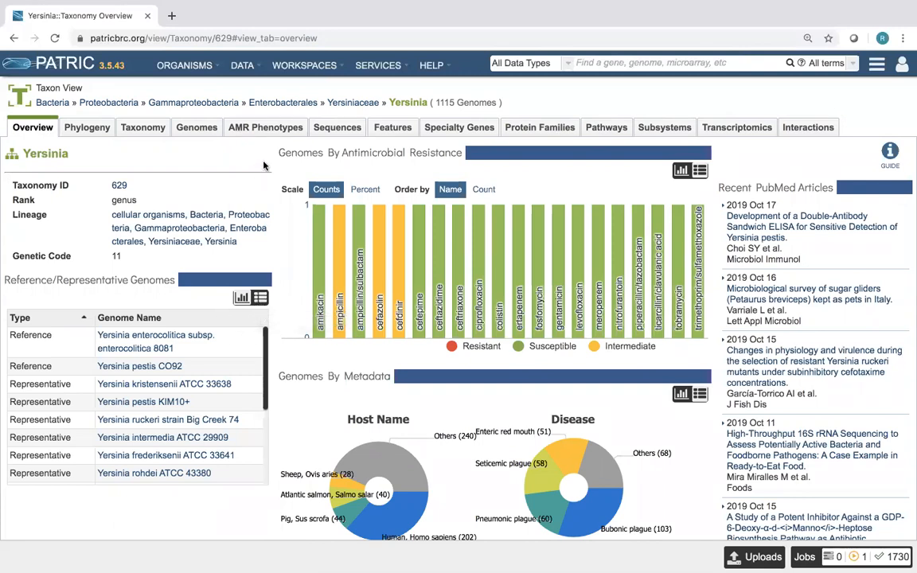
left_click(194, 131)
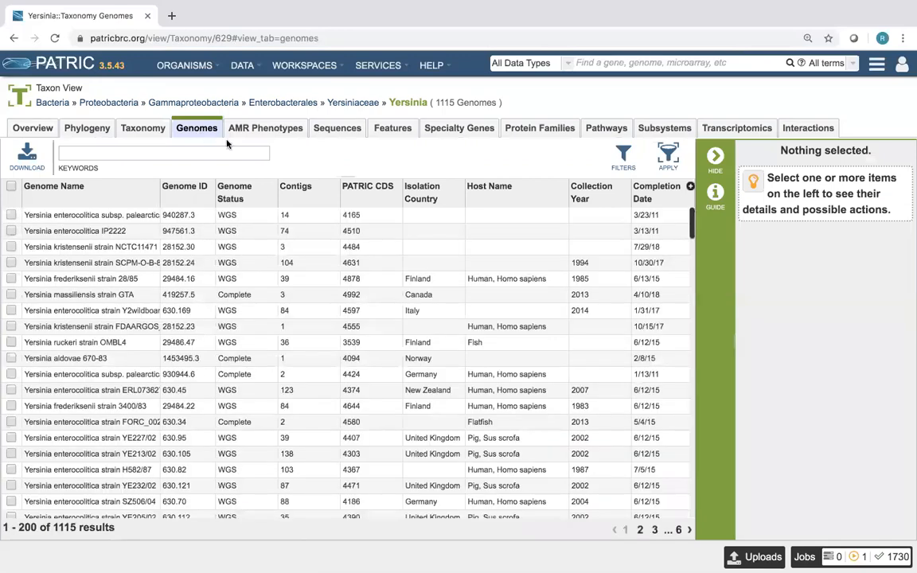
left_click(625, 159)
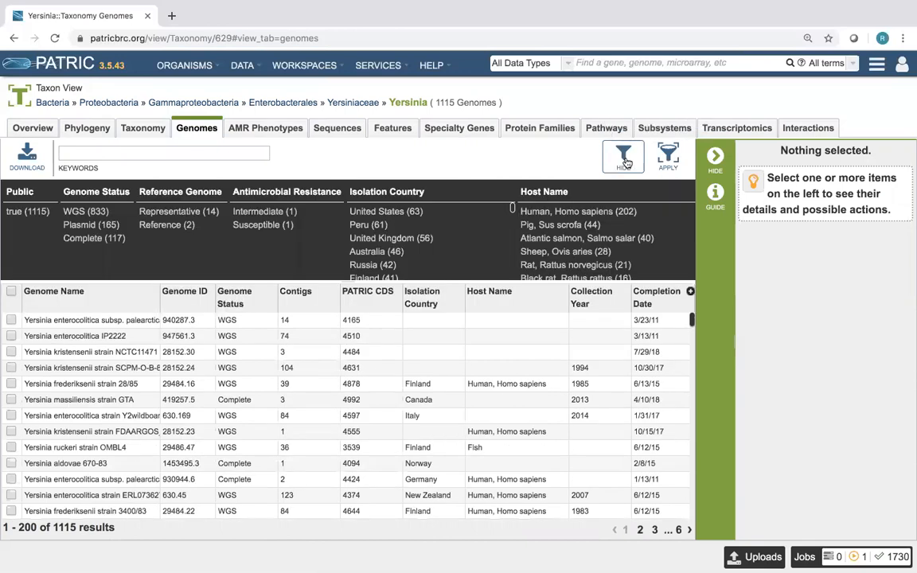
left_click(173, 213)
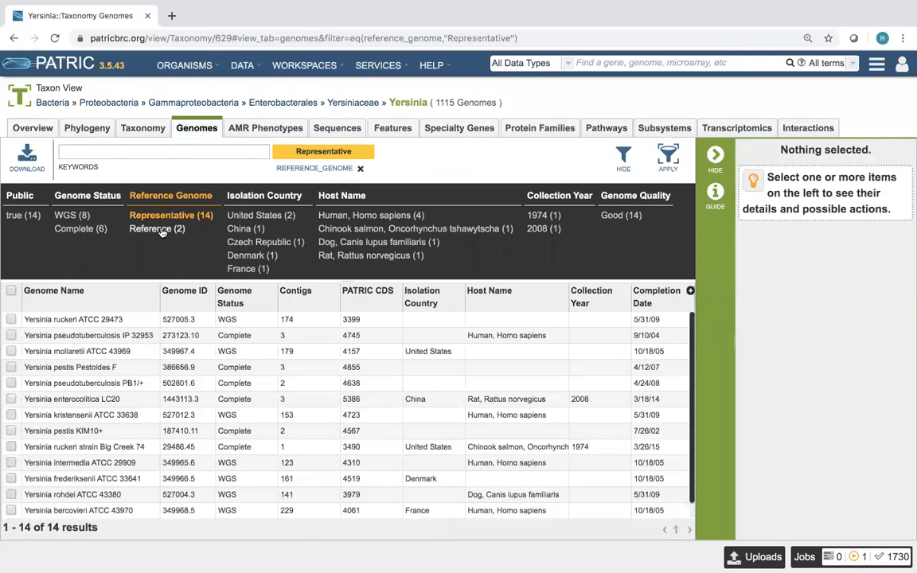
left_click(163, 229)
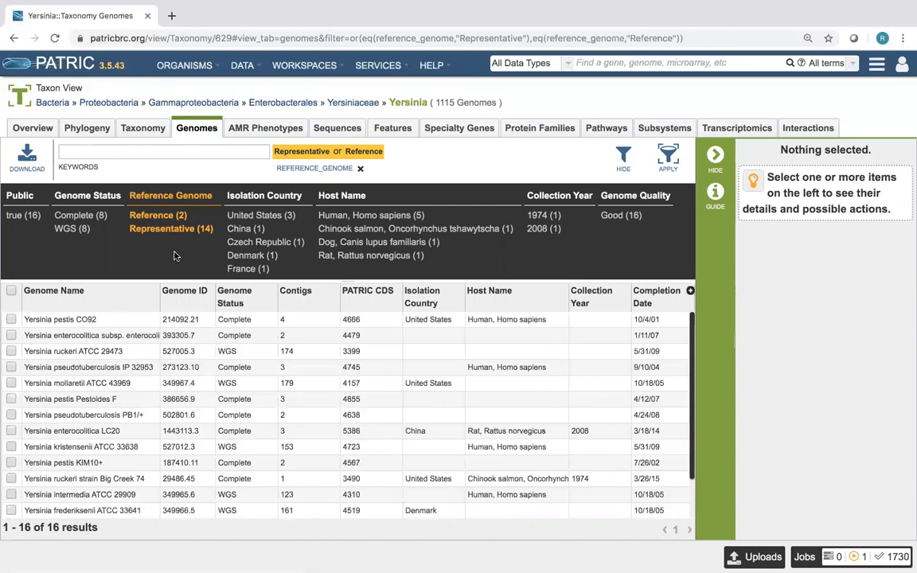
- Select all the representative and reference genomes and save them as a new group named "Yersinia reference genomes 2019" in Genome Groups
left_click(11, 293)
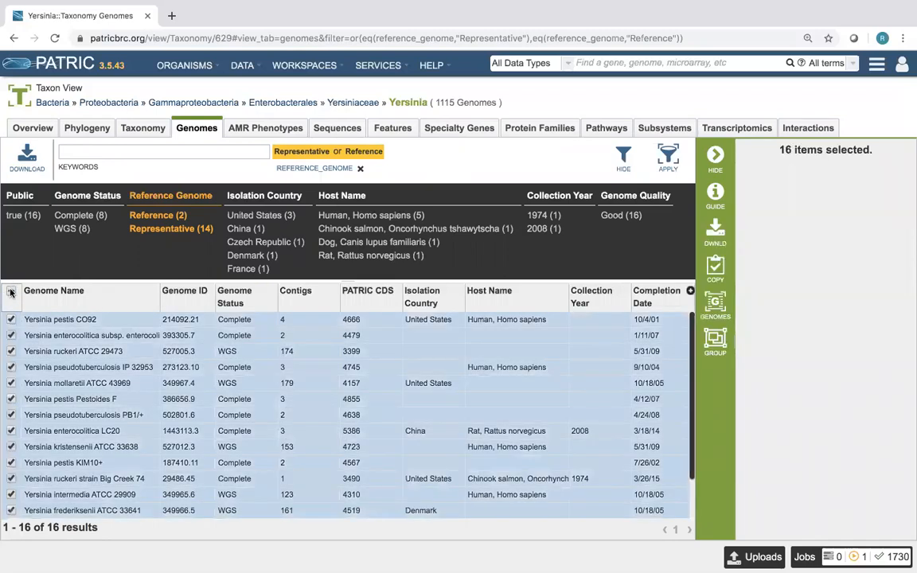
left_click(723, 347)
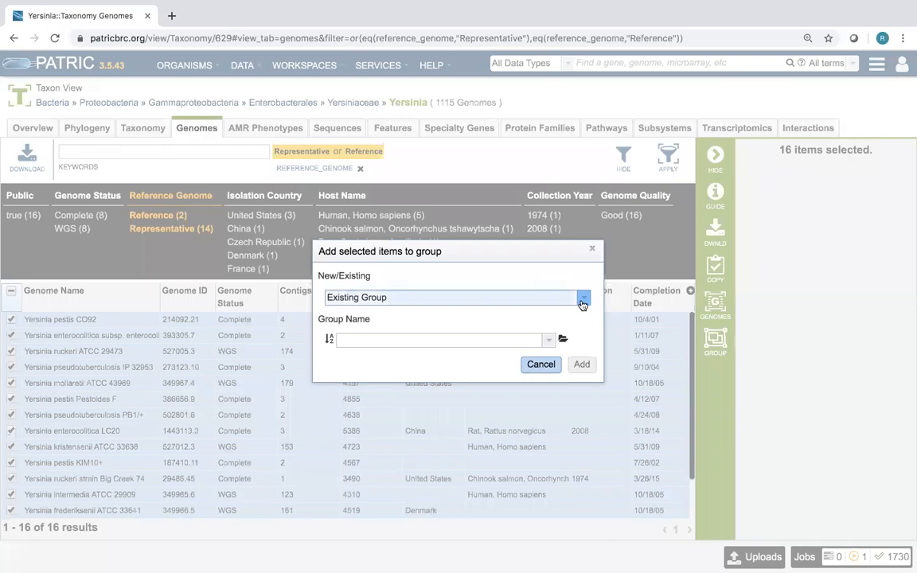
left_click(583, 299)
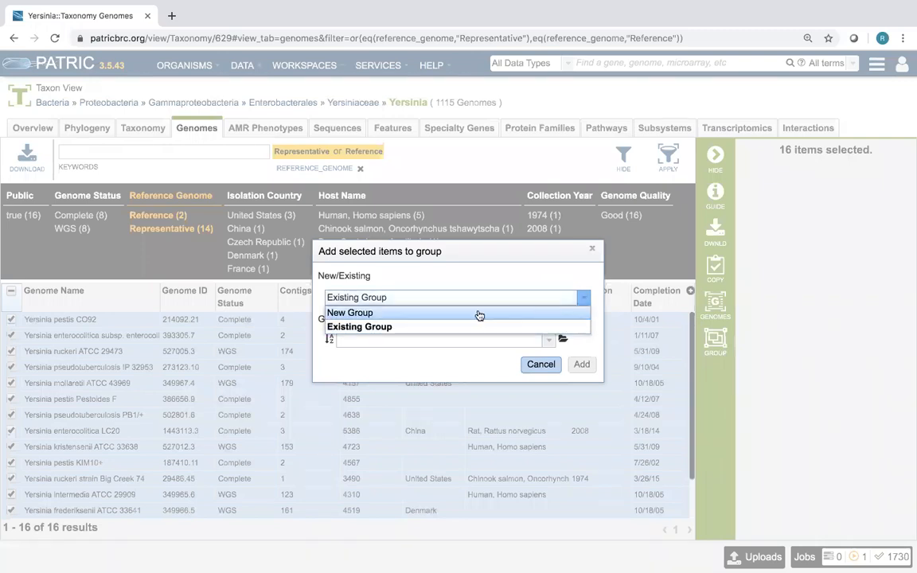
left_click(477, 313)
left_click(348, 383)
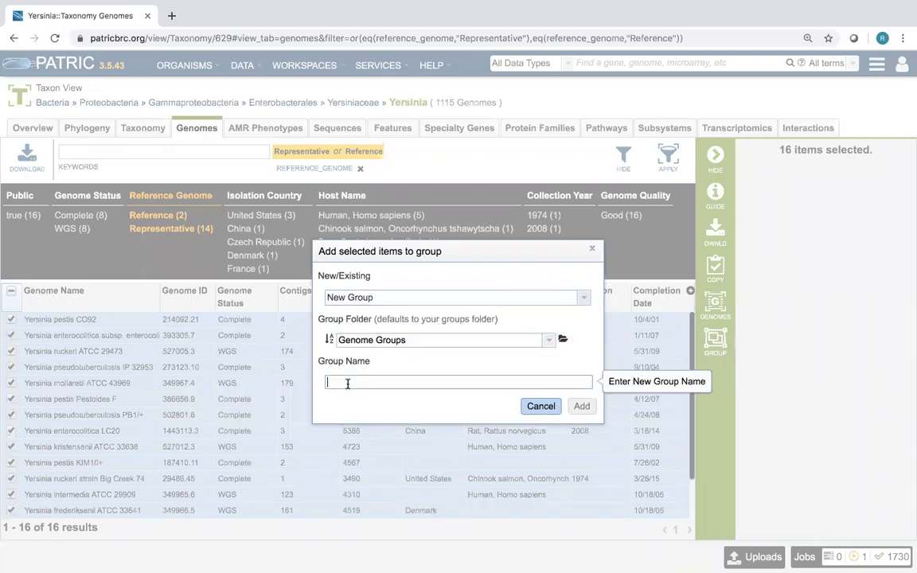
type("Y")
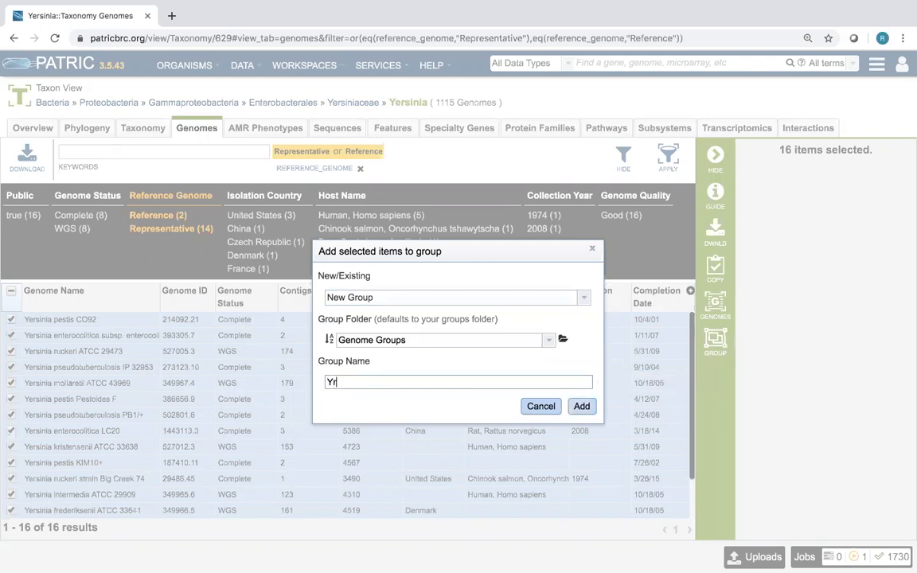
type("ersinia reference genomes")
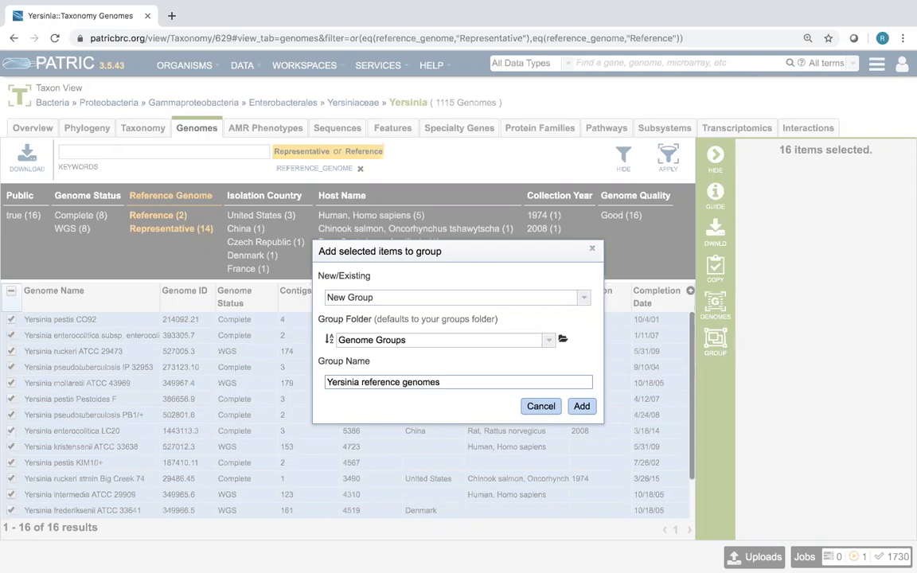
type(" O")
key("BackSpace")
type("2019")
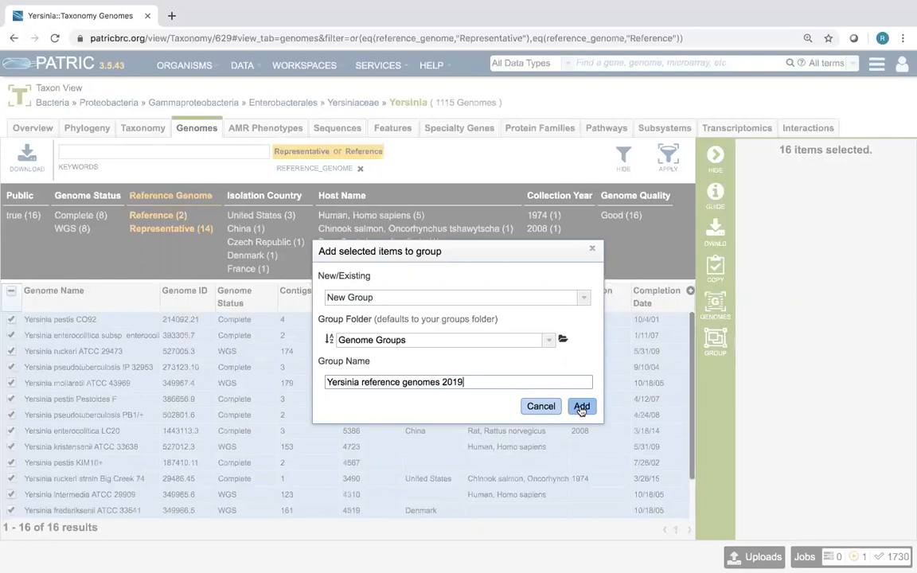
left_click(581, 410)
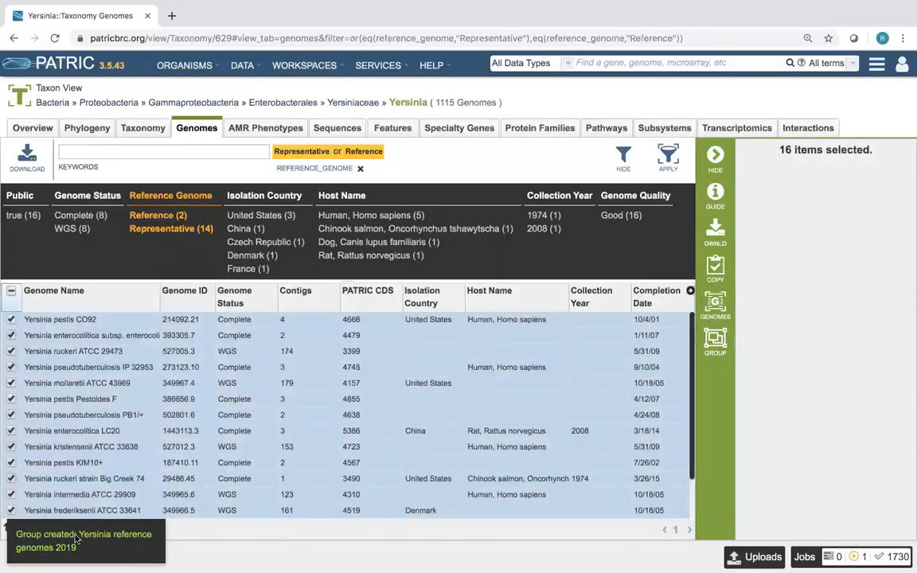
- Open the selected reference and representative genomes as a genome list and restrict its protein families to those present in every genome
left_click(715, 307)
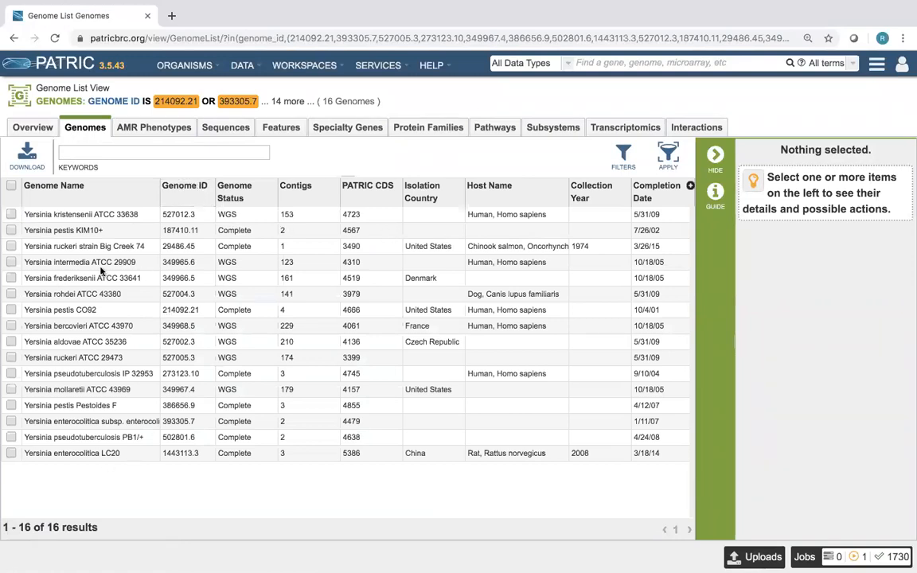
left_click(437, 129)
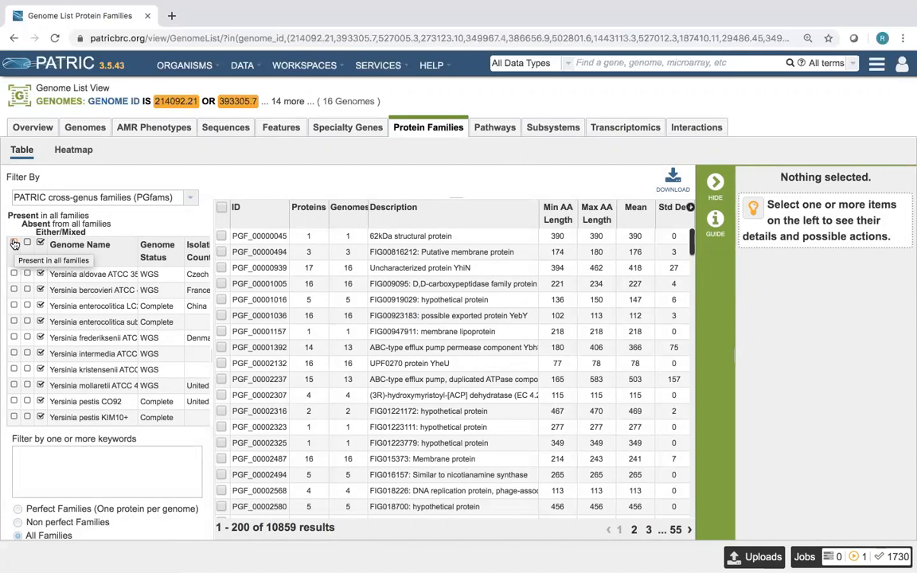
left_click(15, 244)
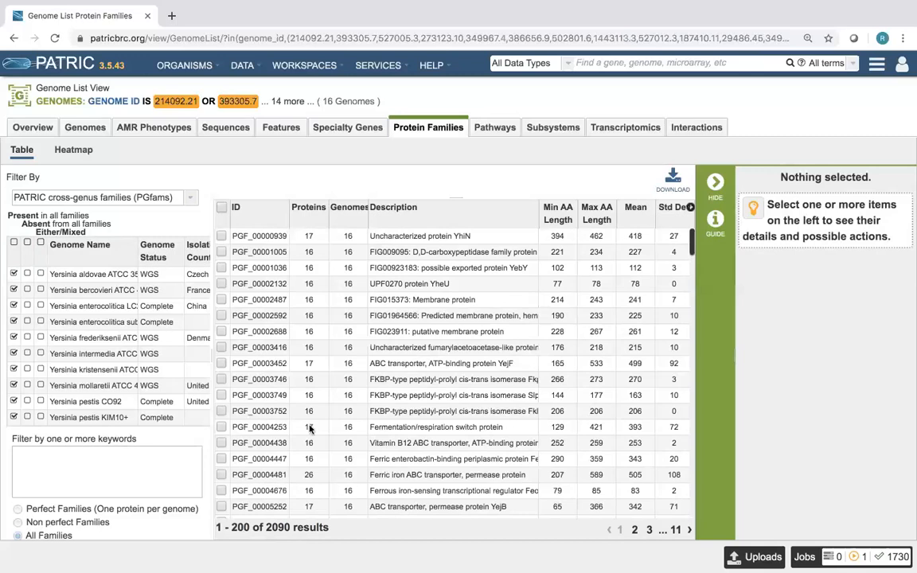
- Open the Protein Family Sorter service and add the genome groups "Yersinia reference genomes 2019" and "Yersina complete genomes" to the selected genomes
left_click(395, 69)
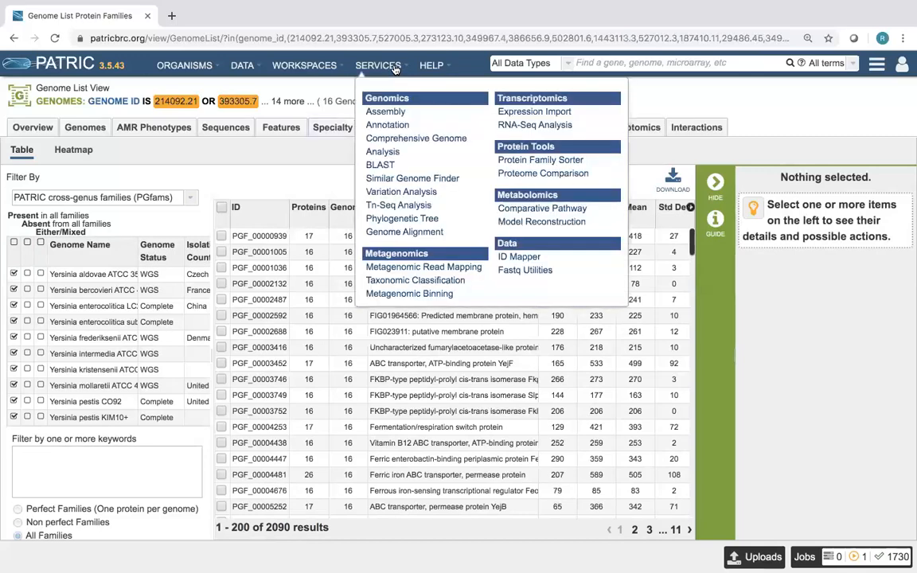
left_click(532, 162)
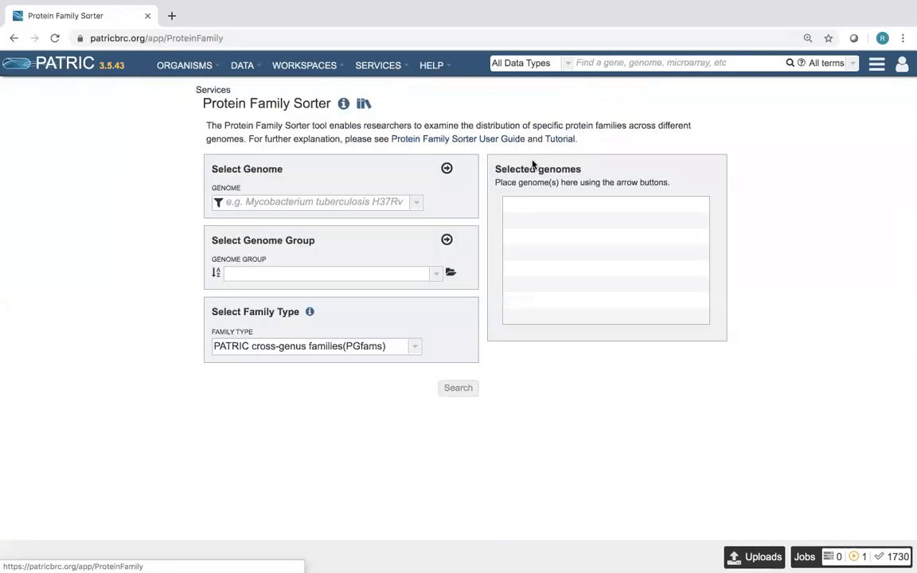
left_click(437, 273)
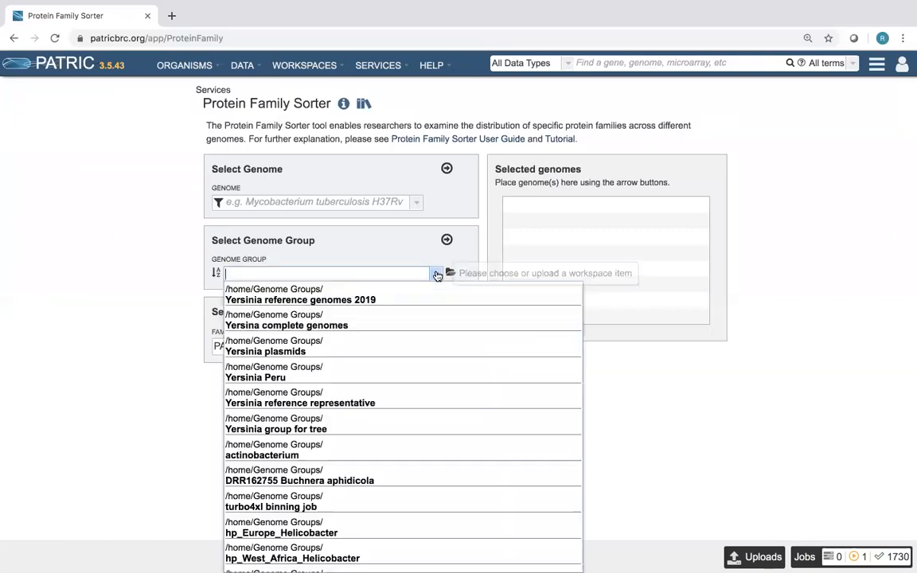
left_click(405, 299)
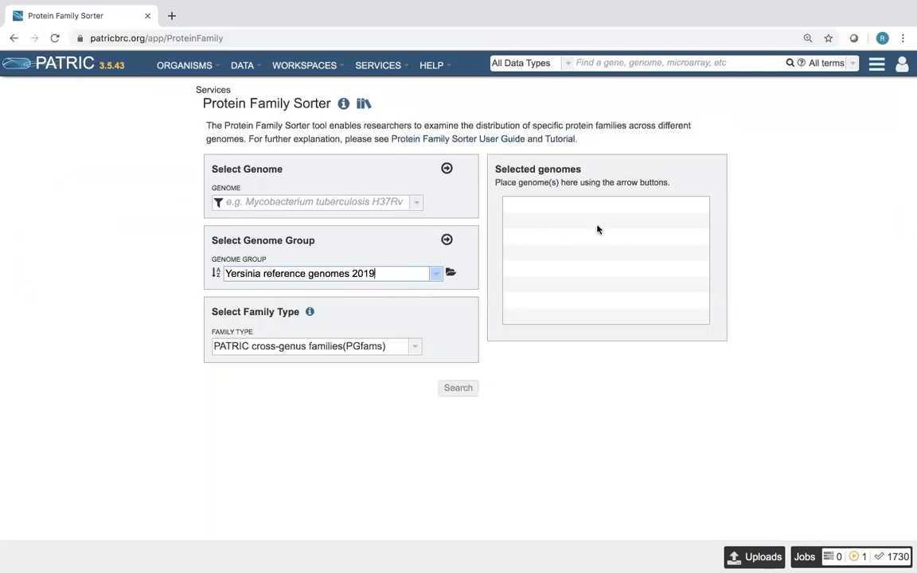
left_click(448, 241)
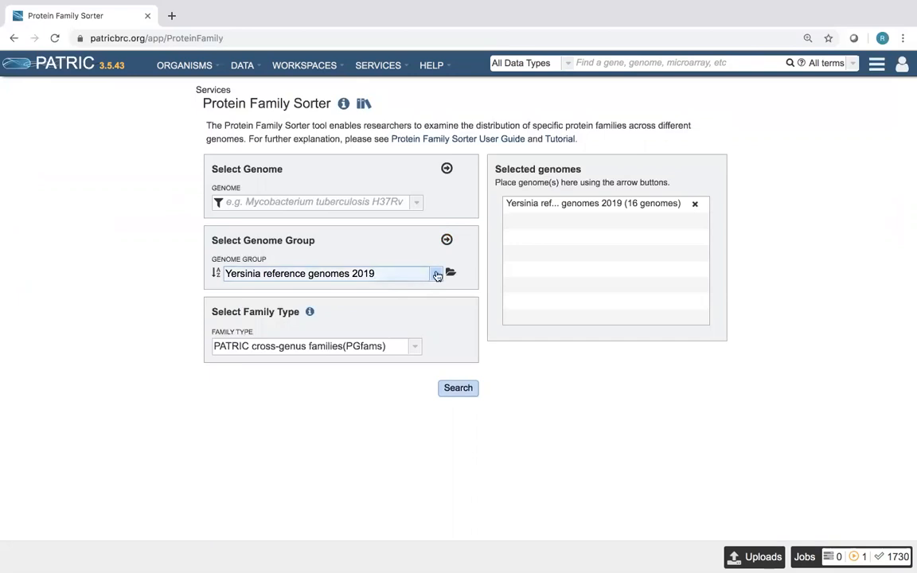
left_click(436, 274)
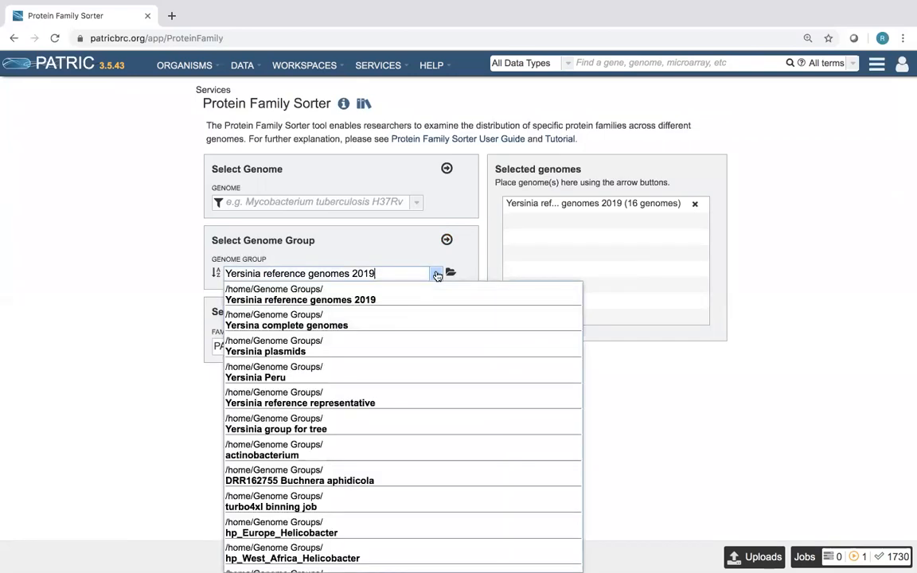
left_click(386, 325)
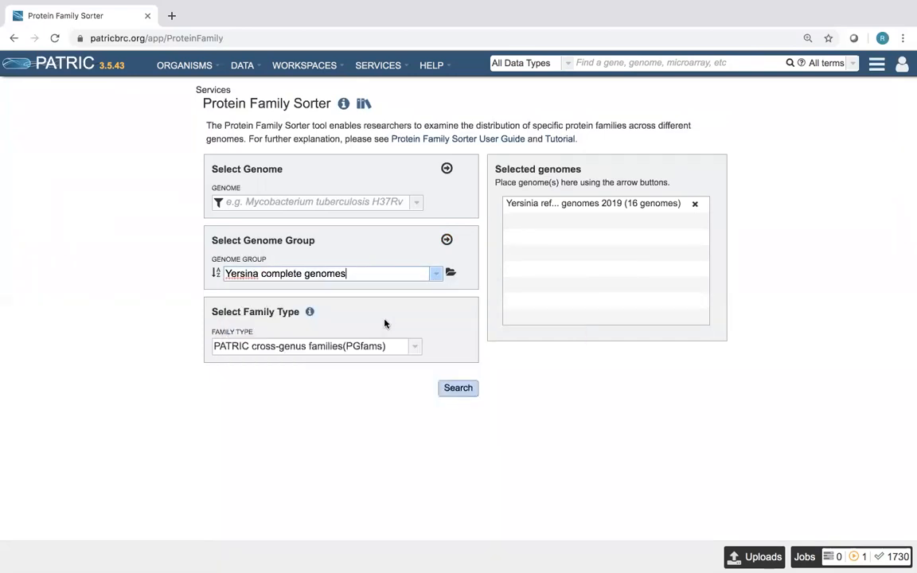
left_click(446, 241)
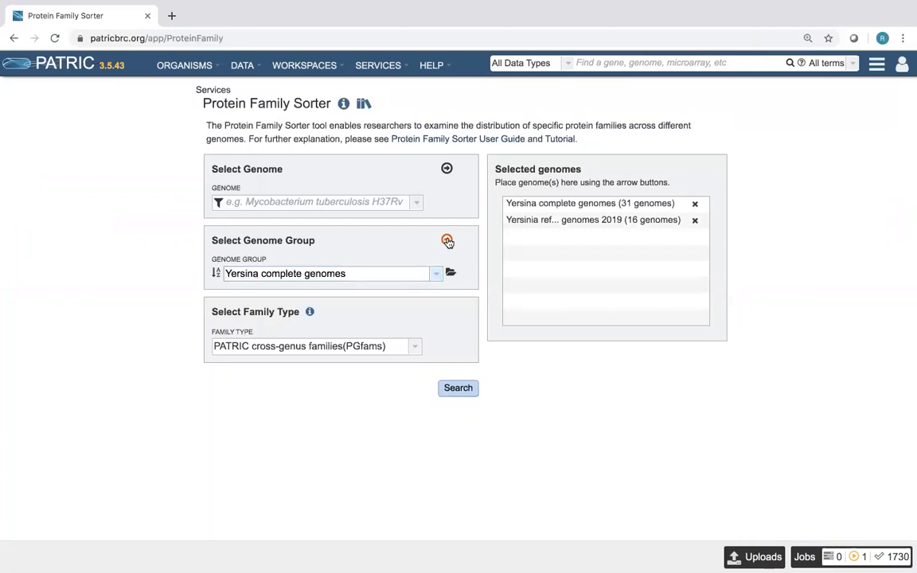
- Search the two groups with PATRIC cross-genus families (PGfams) and keep only the protein families present in all genomes
left_click(414, 347)
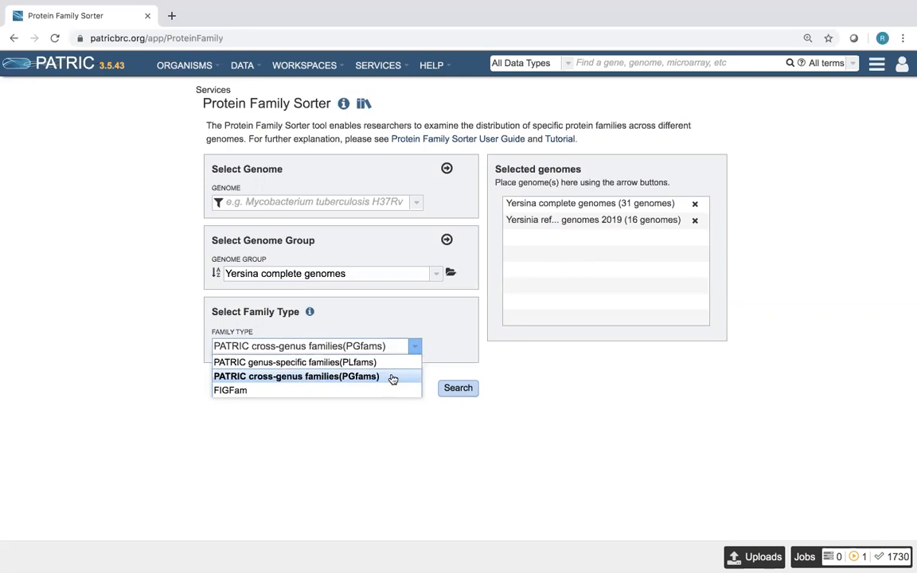
left_click(393, 379)
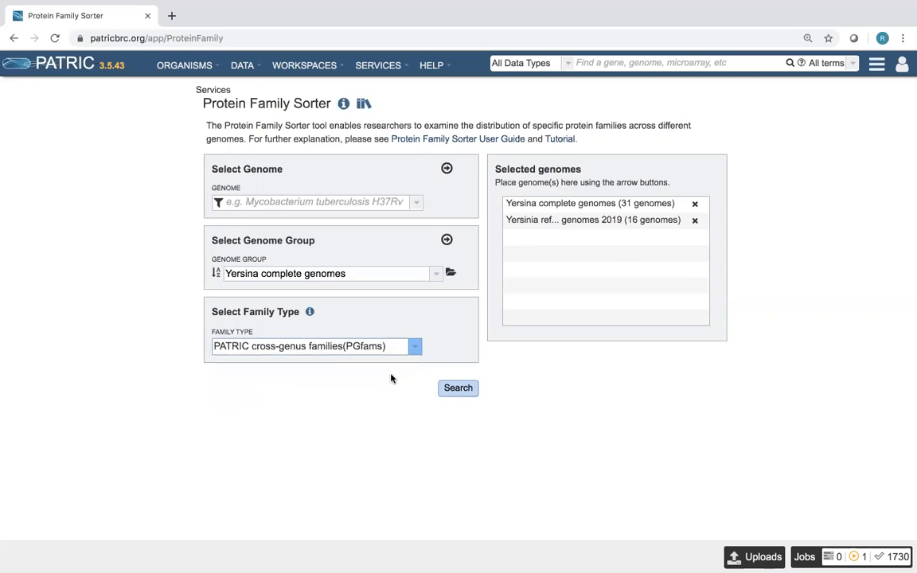
left_click(458, 389)
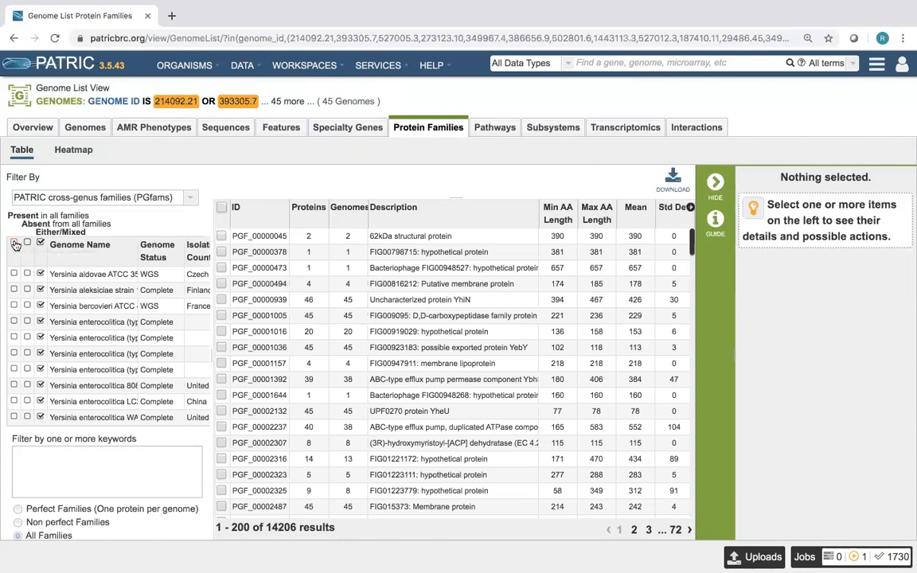
left_click(14, 244)
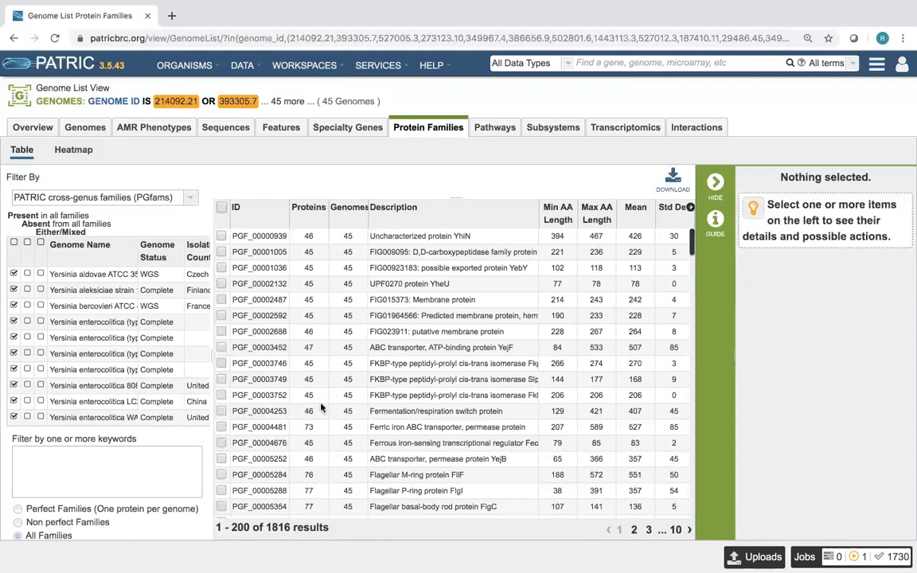
- Return to the full Yersinia genome list and filter it to the genome status Plasmid
left_click(185, 70)
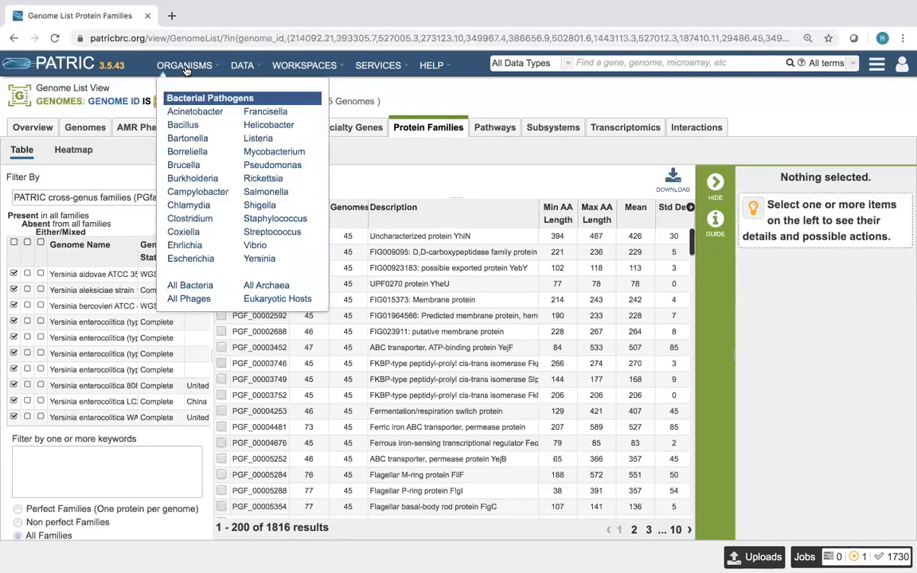
left_click(267, 260)
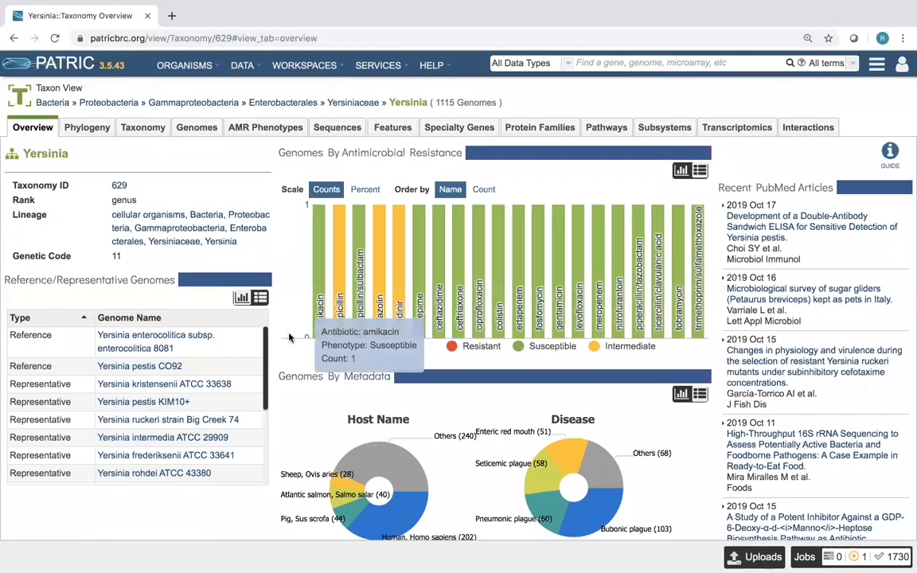
left_click(197, 132)
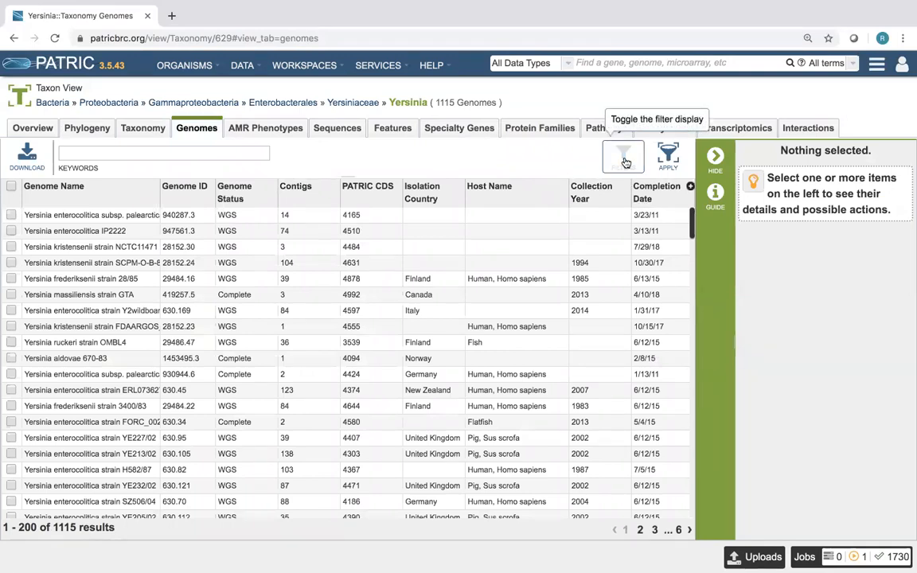
left_click(625, 159)
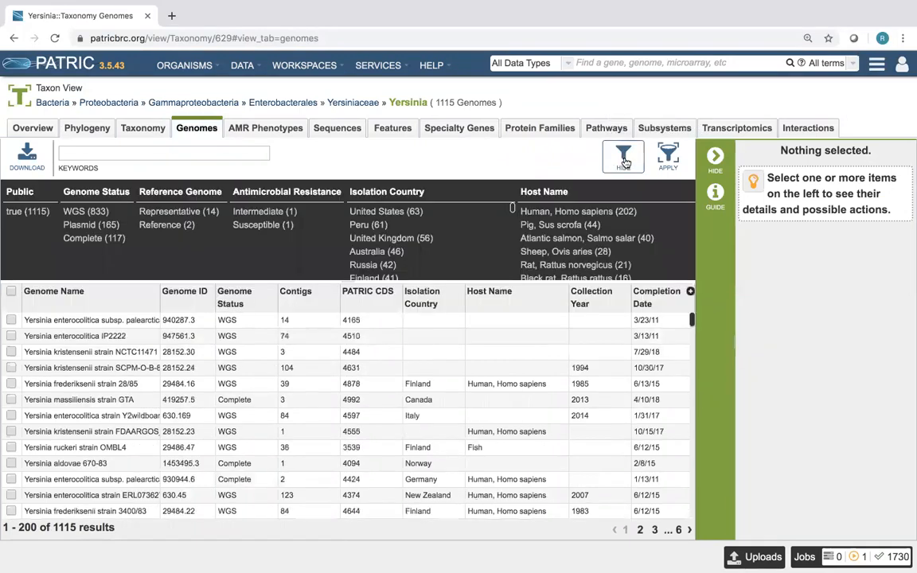
left_click(82, 225)
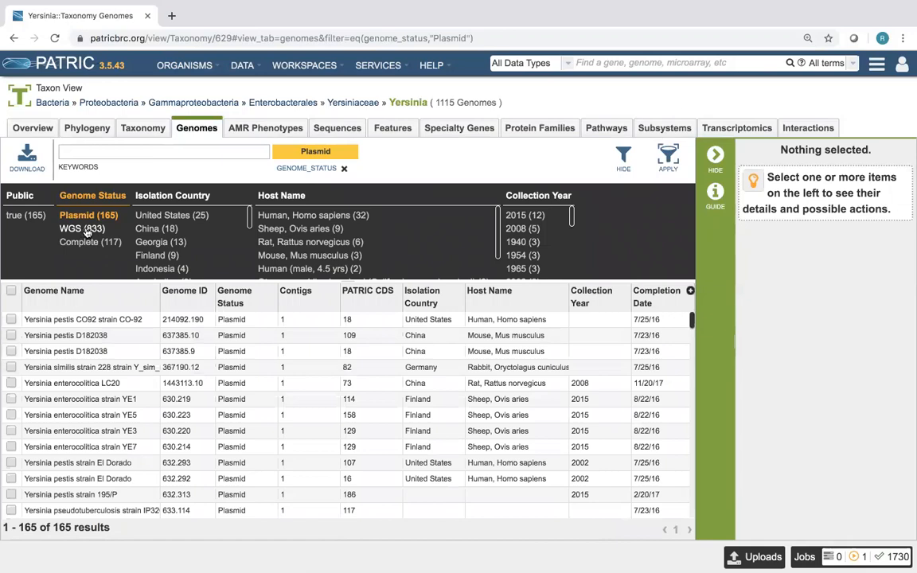
- Sort the plasmids by PATRIC CDS in descending order and select the first 17, from Yersinia pestis biovar Orientalis str. IP275 through Yersinia pestis 8787
left_click(367, 301)
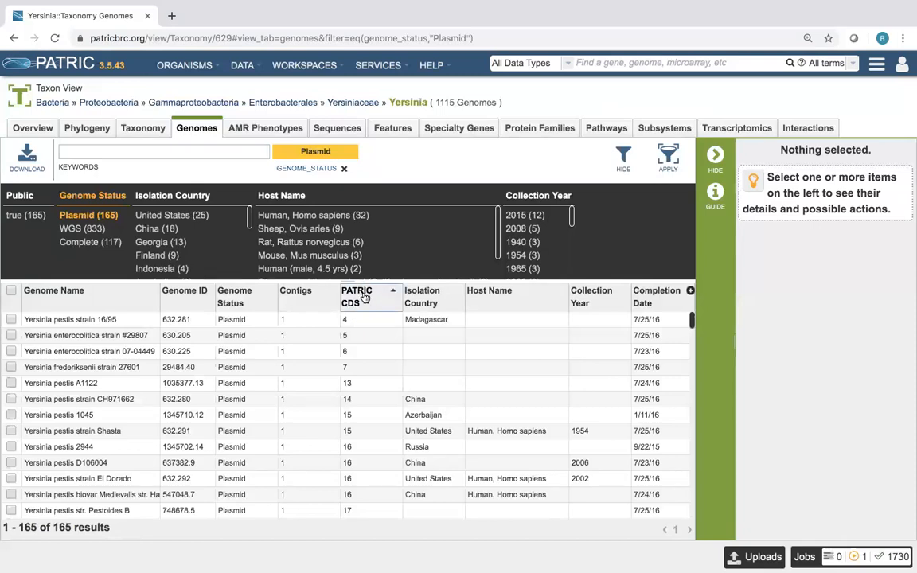
left_click(365, 297)
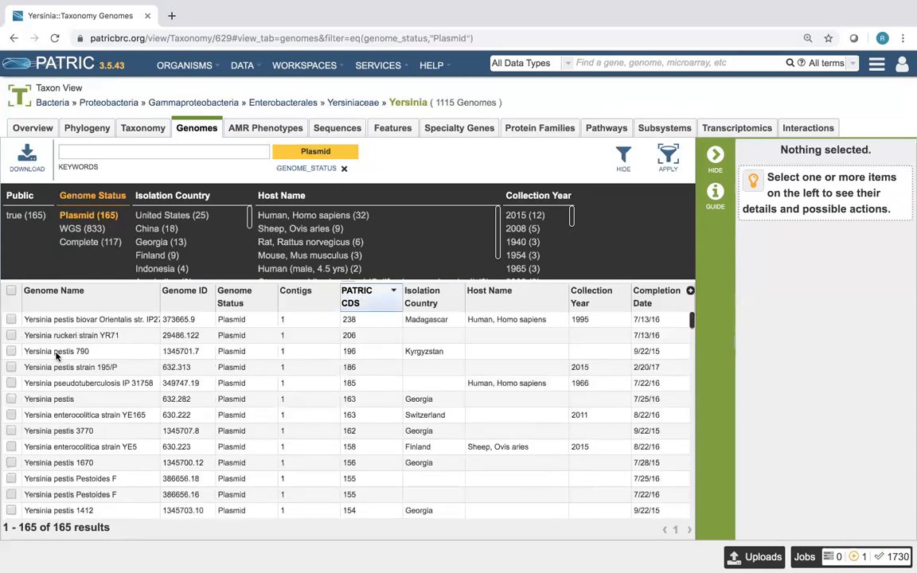
left_click(11, 320)
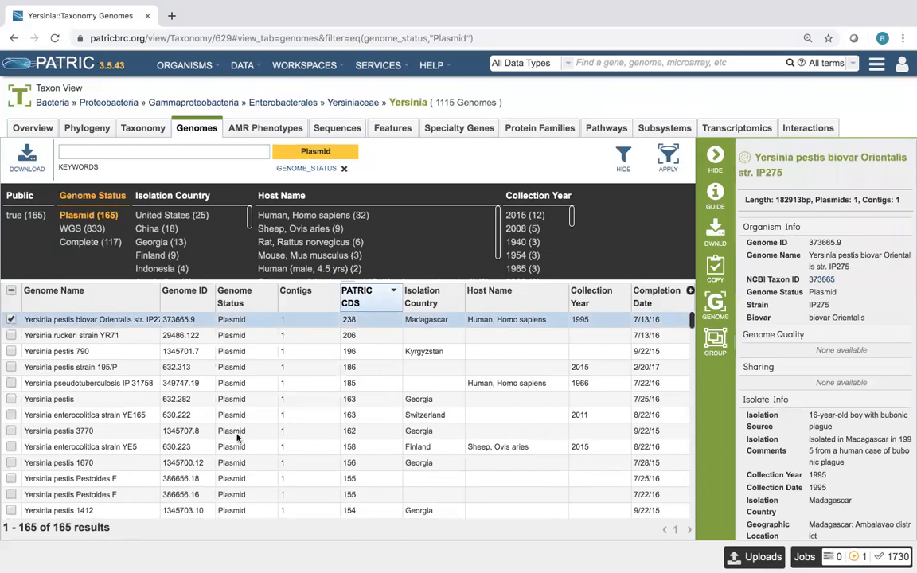
scroll(223, 330, "down", 1)
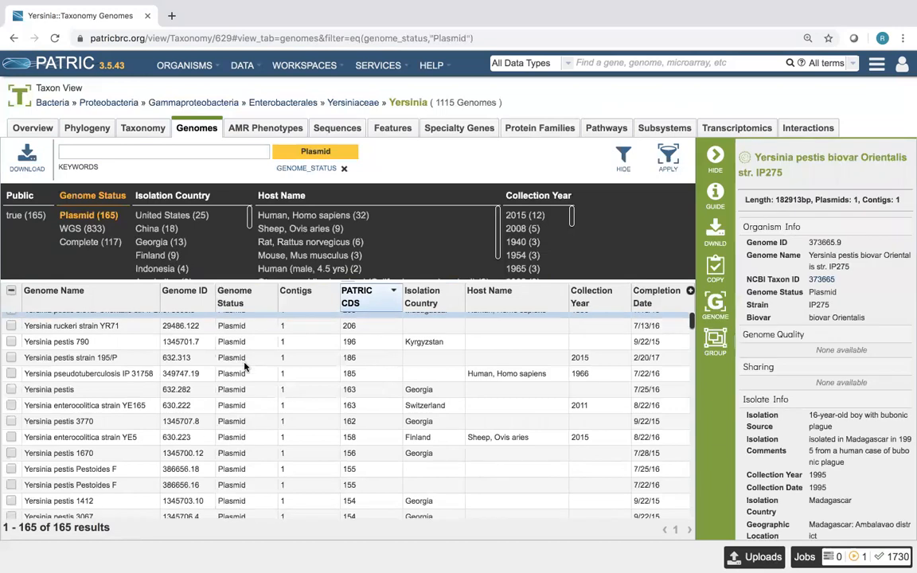
scroll(123, 440, "down", 3)
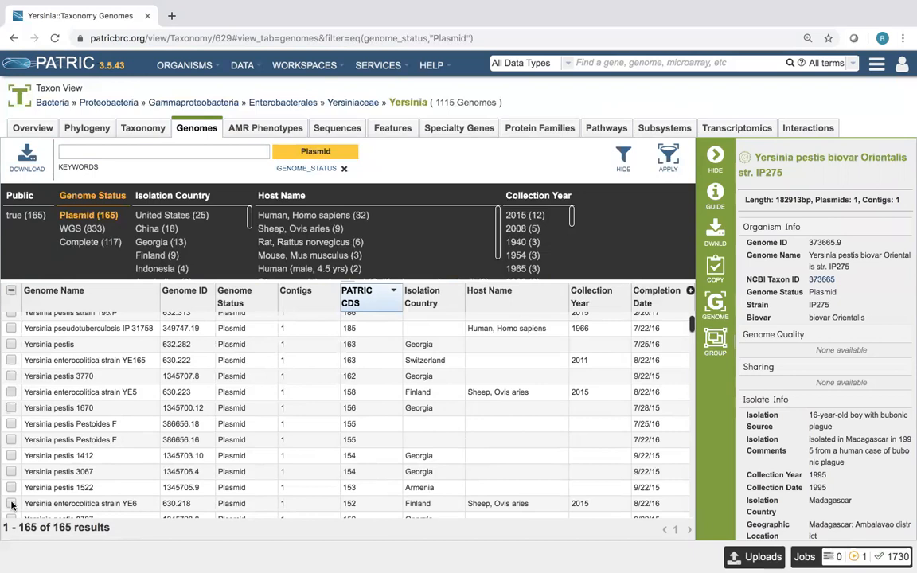
scroll(57, 330, "down", 2)
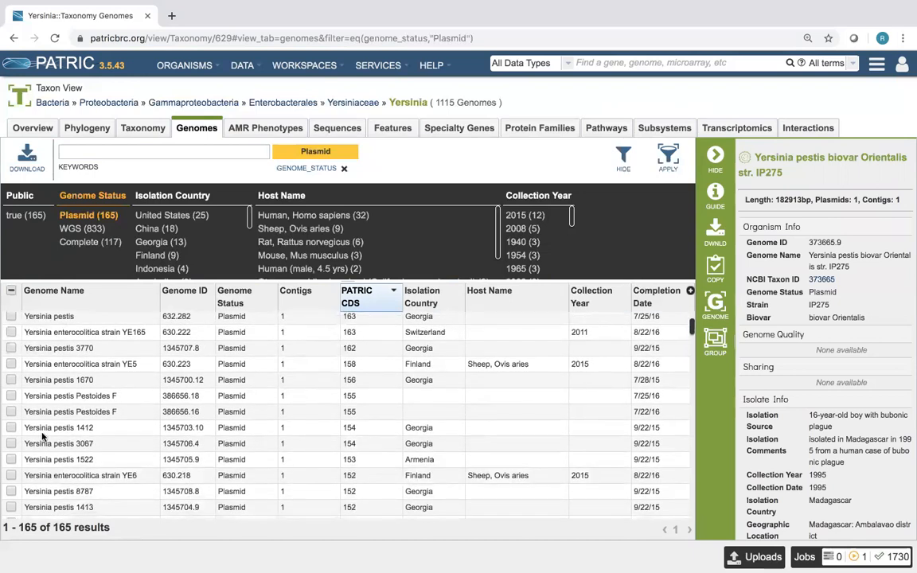
left_click(10, 494, "shift")
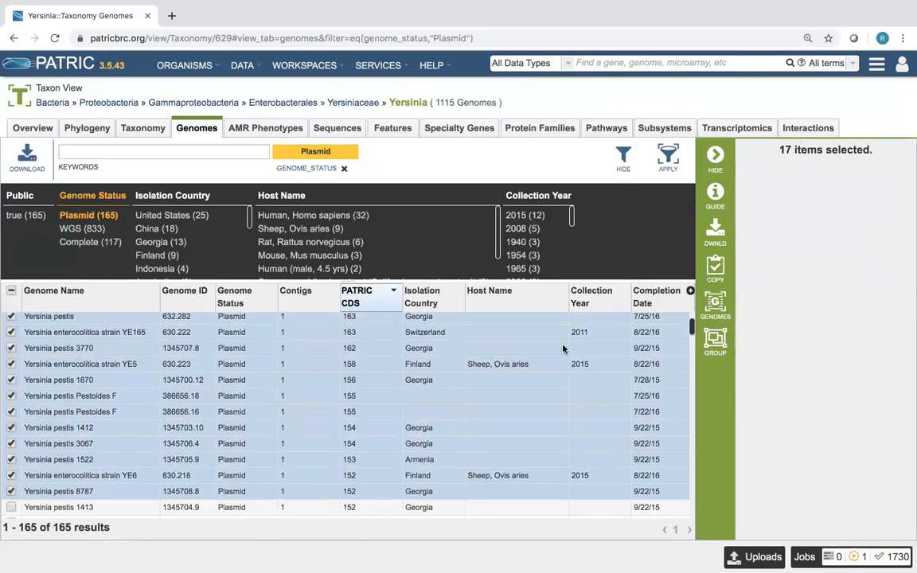
- Save the selected plasmids as a new genome group named "Yersinia plasmids 2019"
scroll(575, 364, "up", 2)
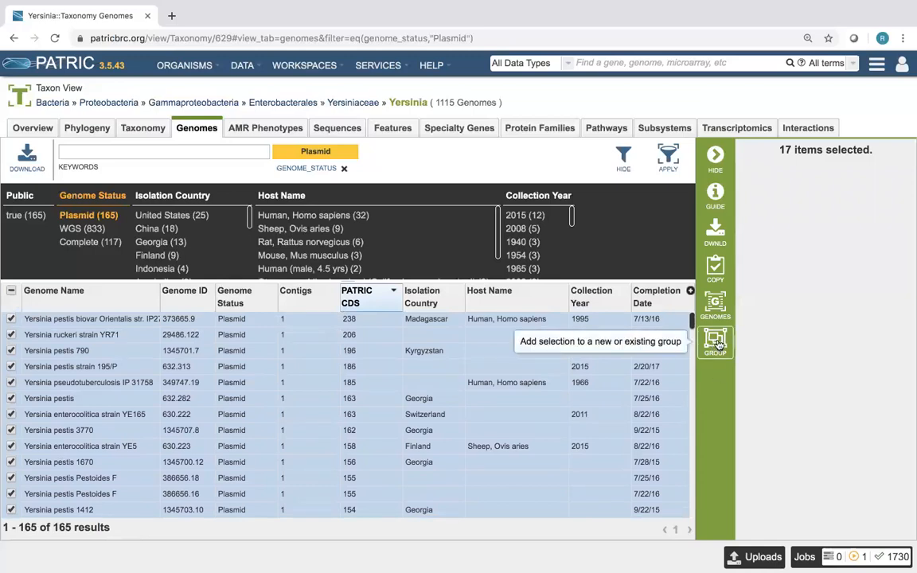
left_click(716, 343)
left_click(585, 299)
left_click(409, 313)
left_click(358, 382)
type("Yersinia plasmids 2019")
left_click(578, 407)
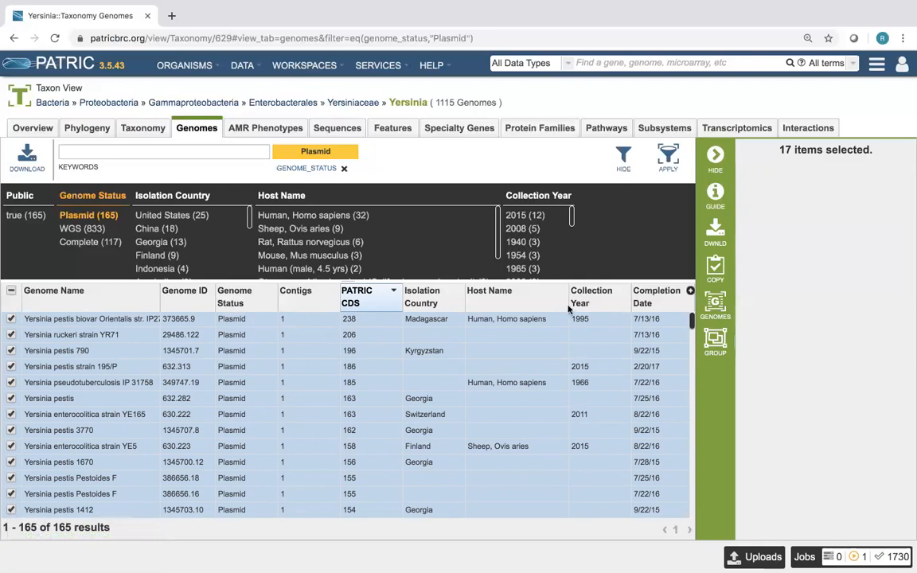
- In the Protein Family Sorter service, add the groups "Yersinia plasmids 2019", "Yersinia reference genomes 2019" and "Yersina complete genomes" to the selected genomes
left_click(377, 66)
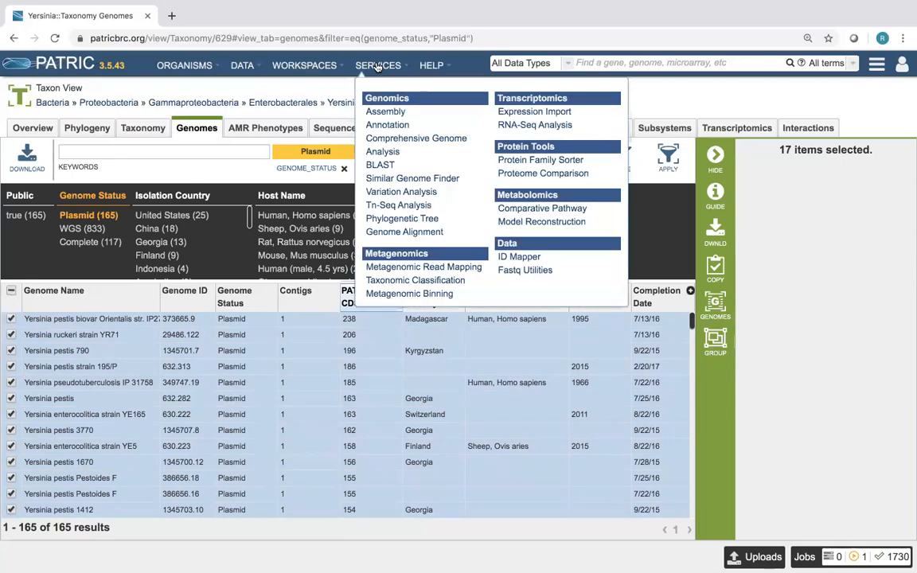
left_click(539, 161)
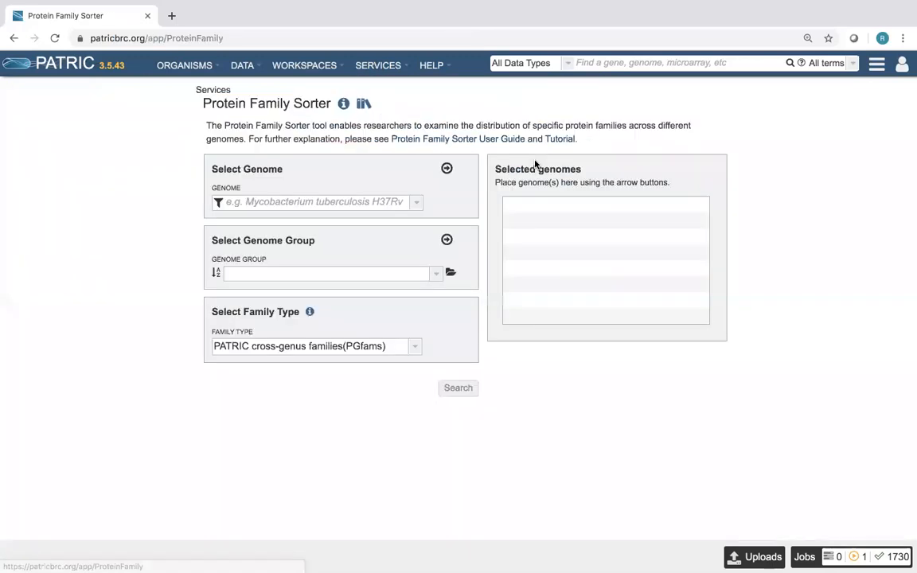
left_click(438, 276)
left_click(383, 298)
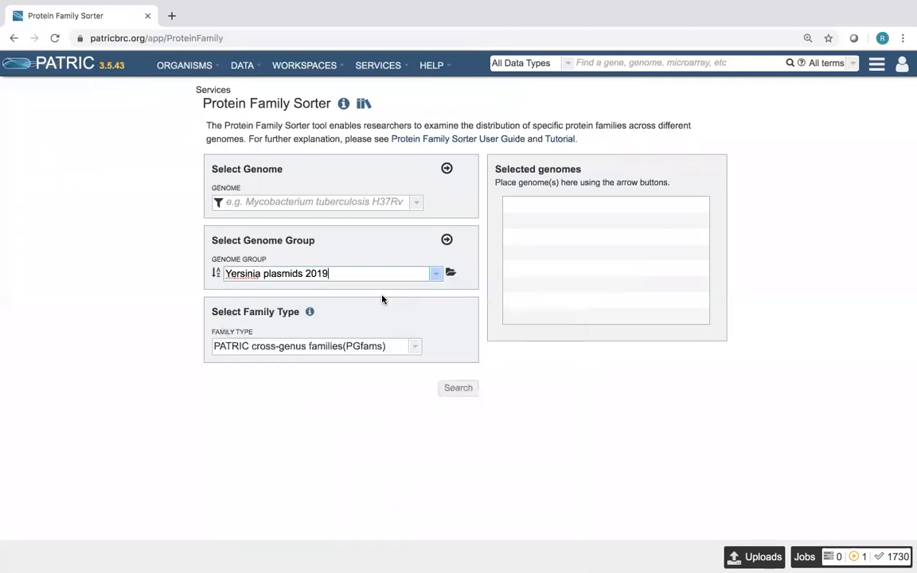
left_click(447, 240)
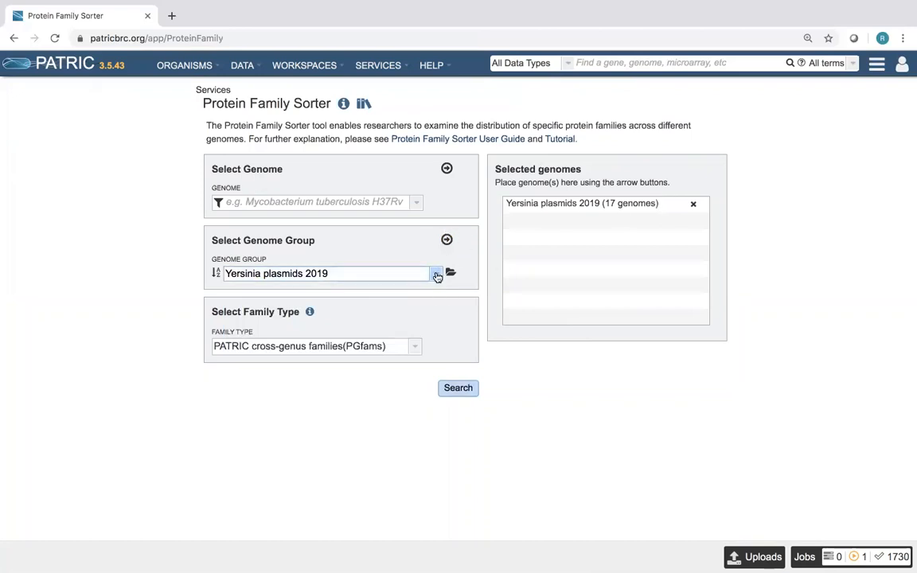
left_click(436, 275)
left_click(358, 323)
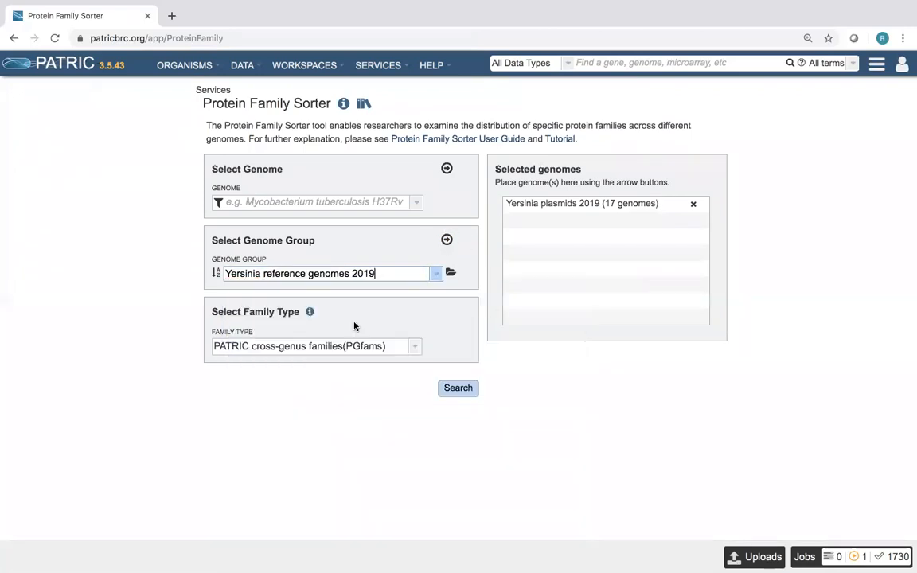
left_click(435, 275)
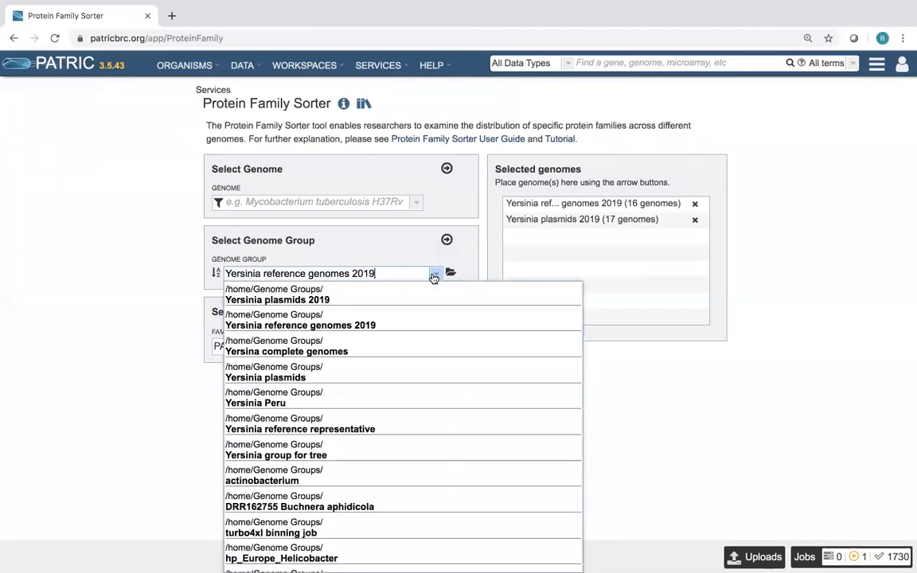
left_click(354, 351)
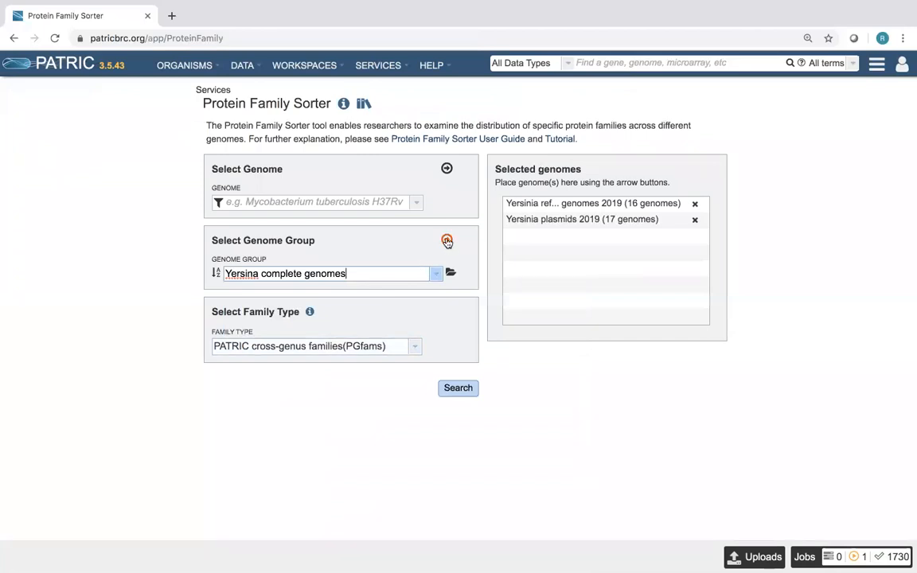
left_click(447, 239)
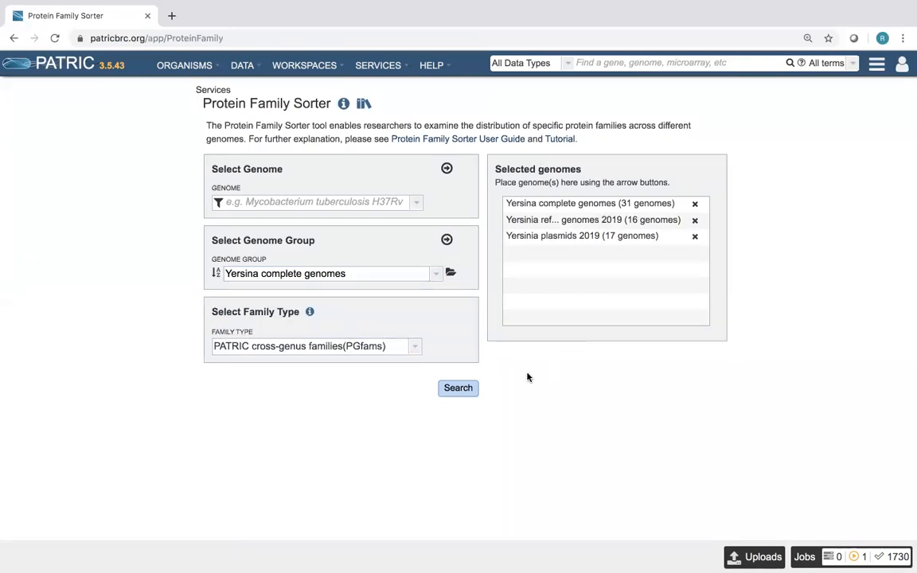
- Run the protein family search on the three groups and restrict the results to families present in all genomes
left_click(459, 389)
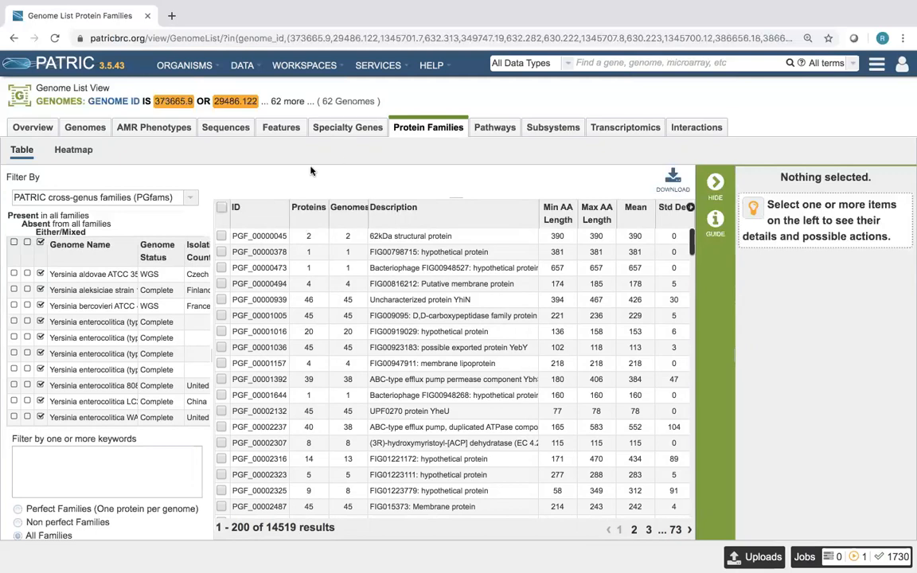
left_click(14, 245)
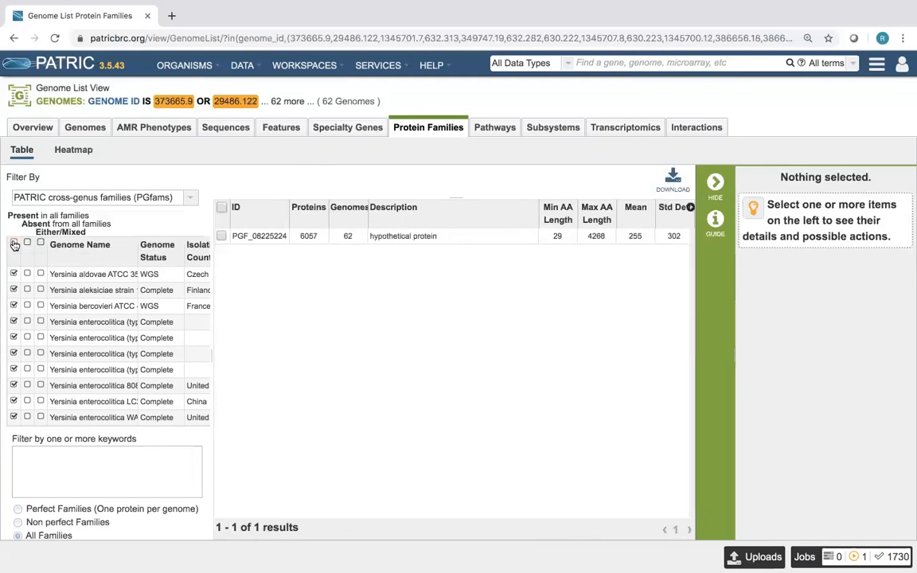